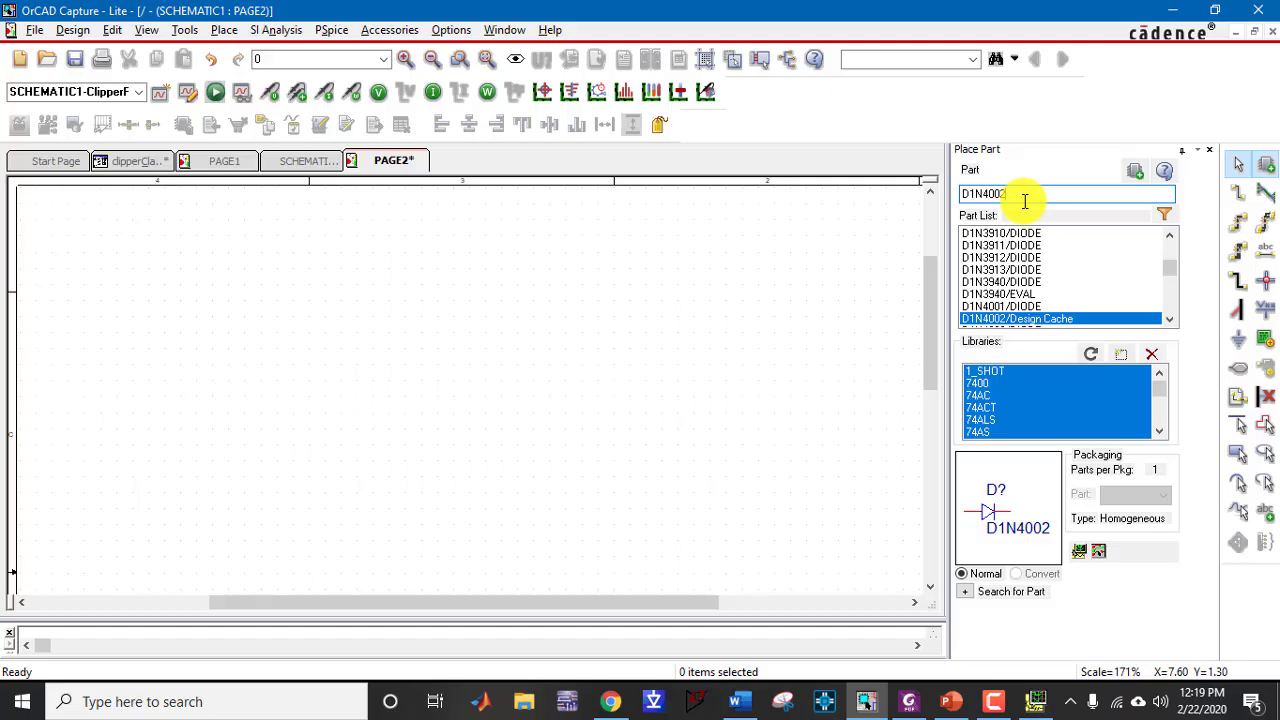
# Place two vertical D1N4002 diodes side by side, the first pointing up and the second pointing down
pyautogui.press('r')
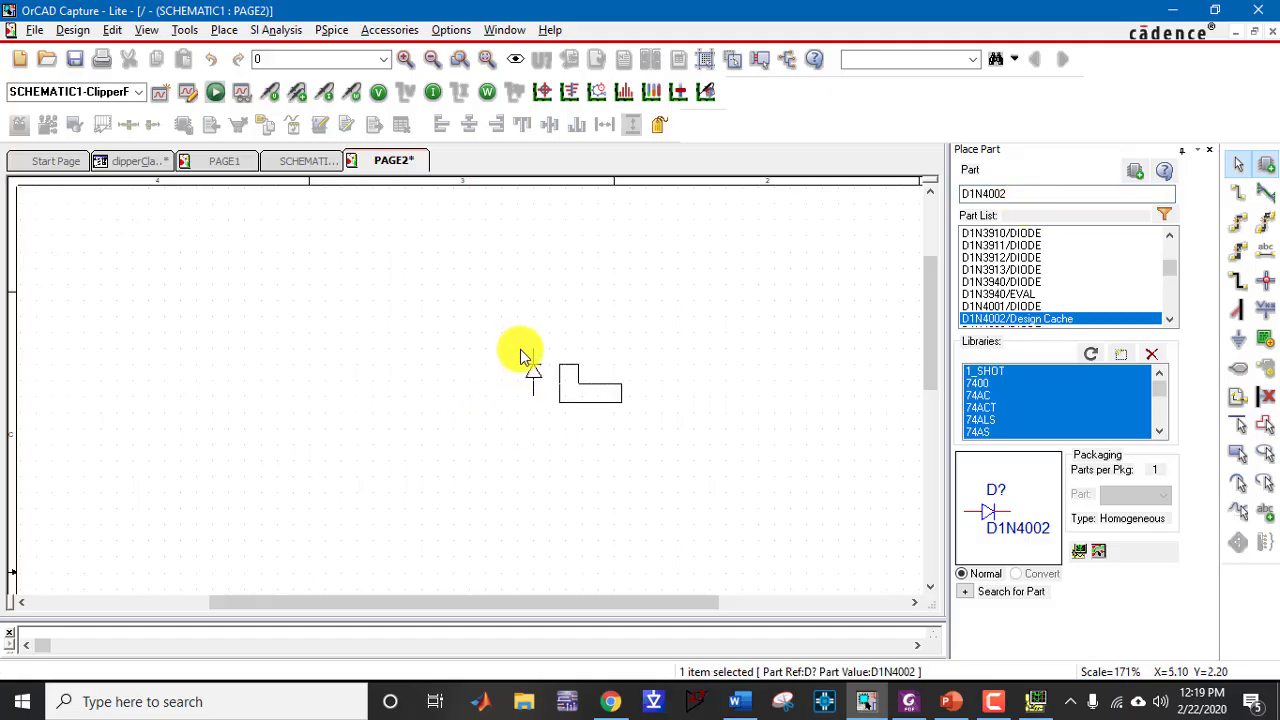
pyautogui.click(464, 328)
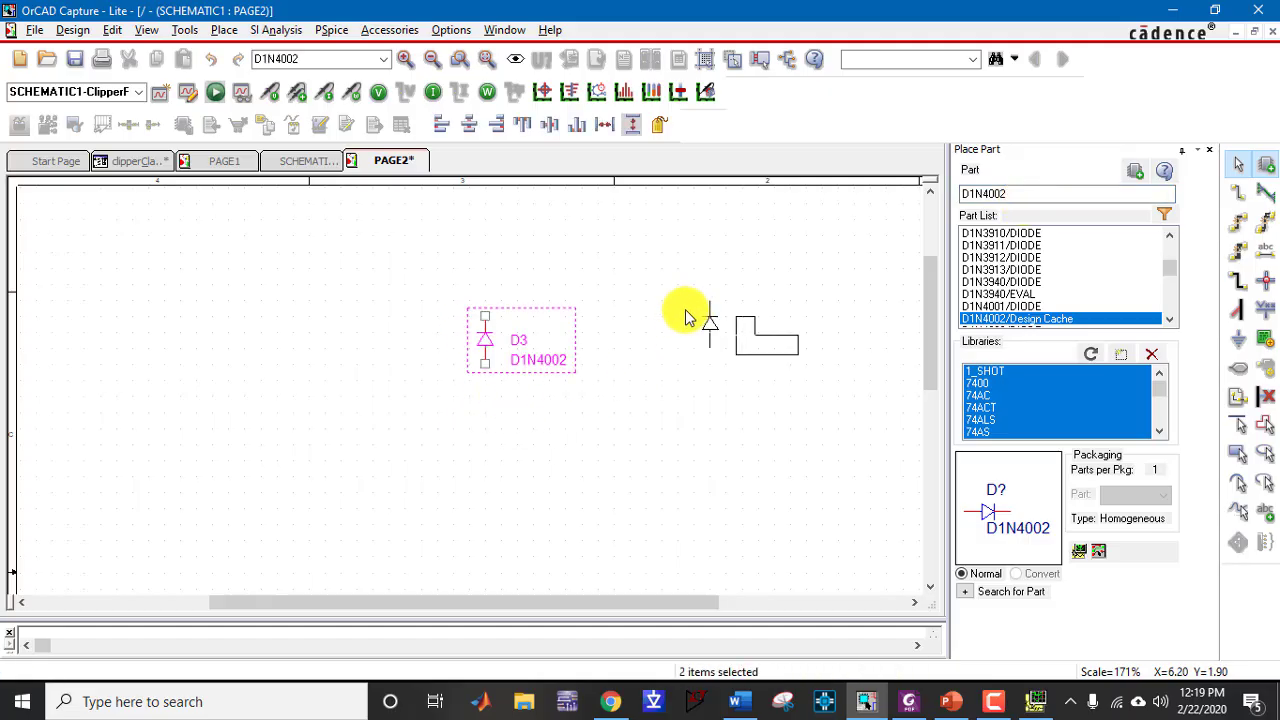
pyautogui.click(655, 332)
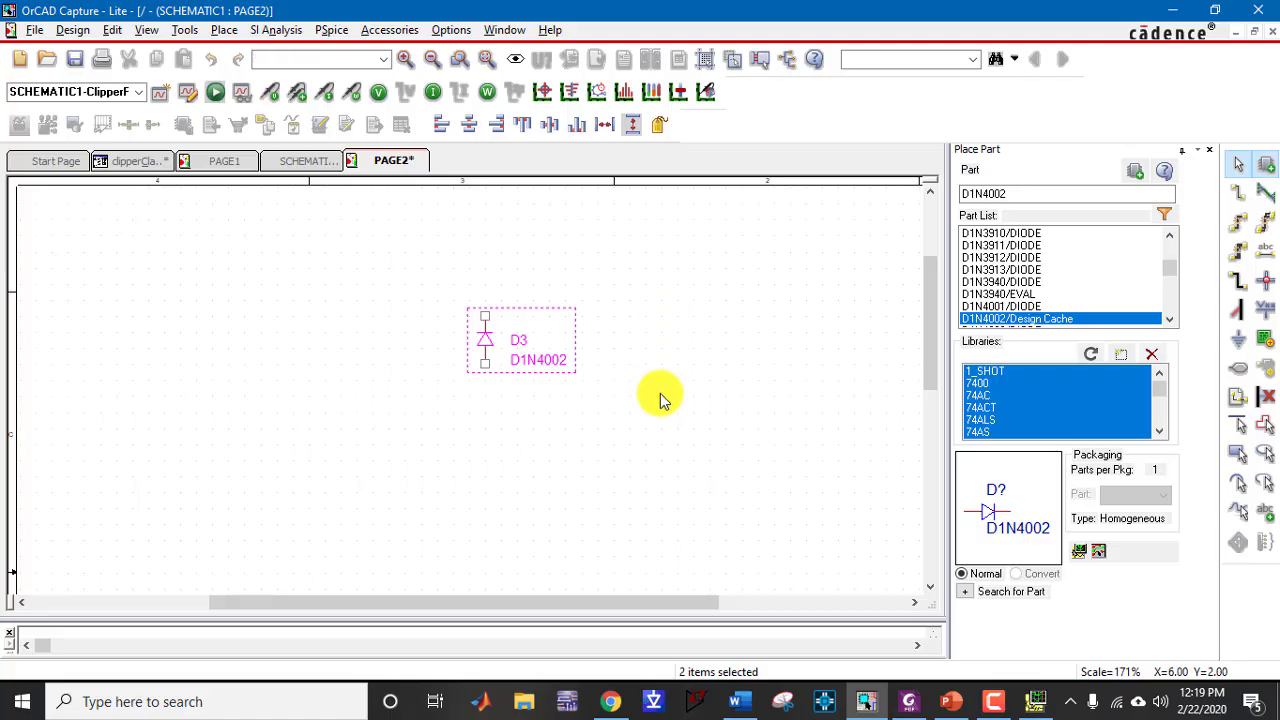
pyautogui.press('Escape')
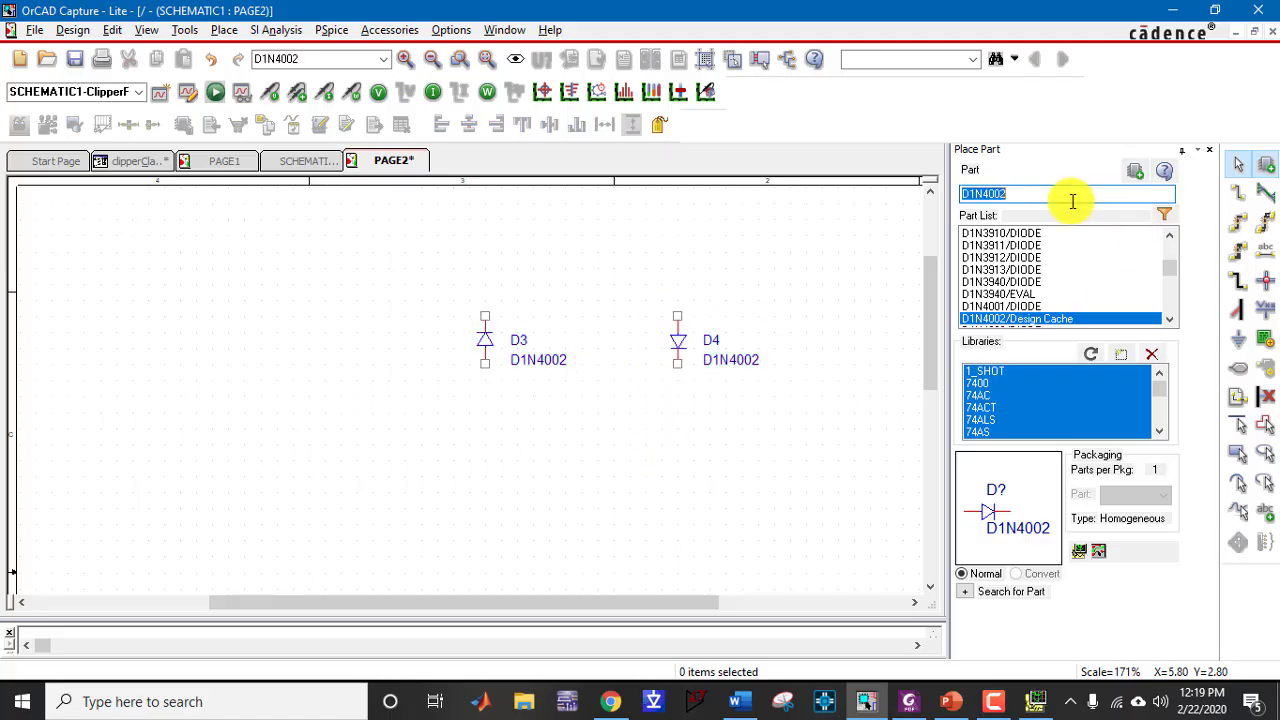
# Place a VSIN sine voltage source to the left of and slightly below the two diodes
pyautogui.write('vs')
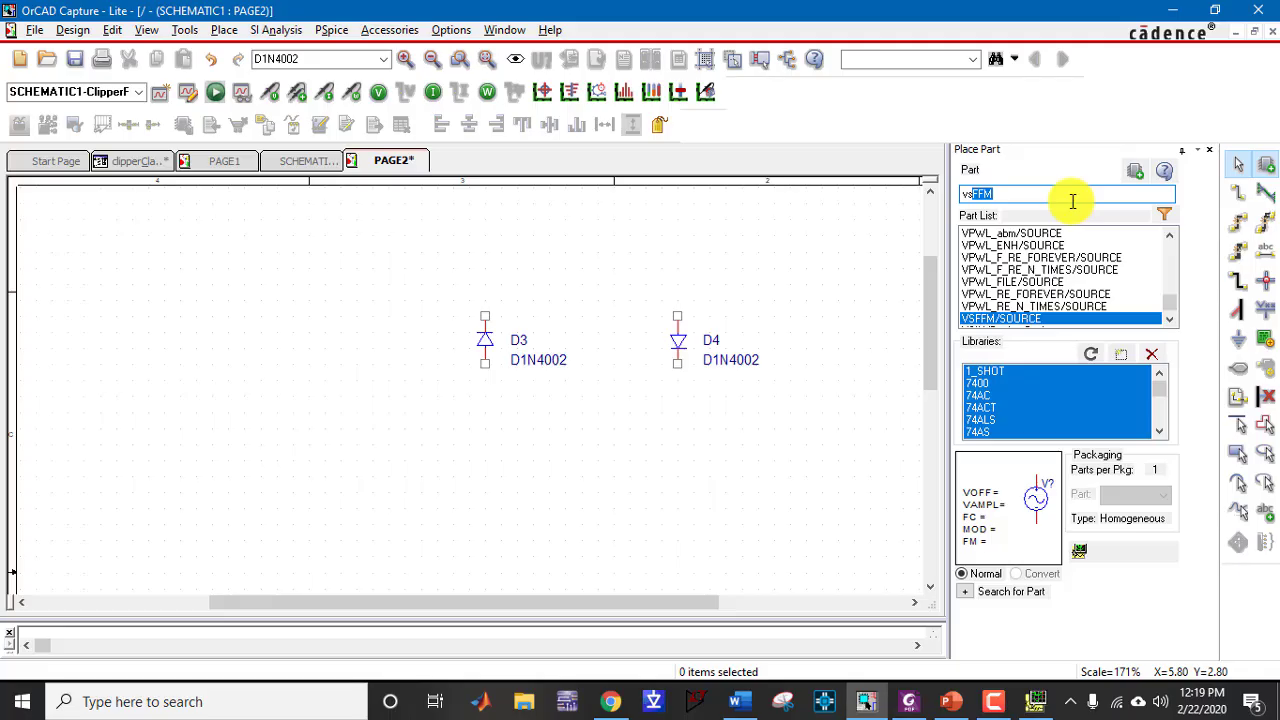
pyautogui.write('in')
pyautogui.press('Return')
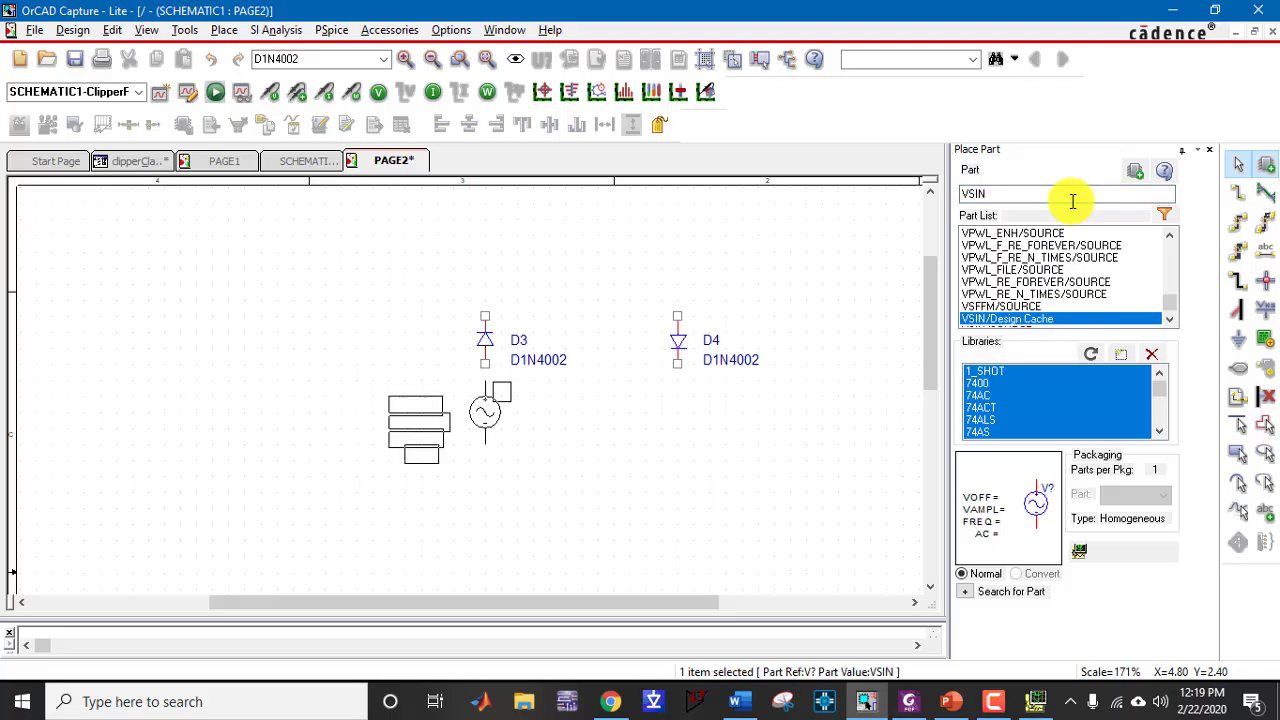
pyautogui.click(250, 380)
pyautogui.press('Escape')
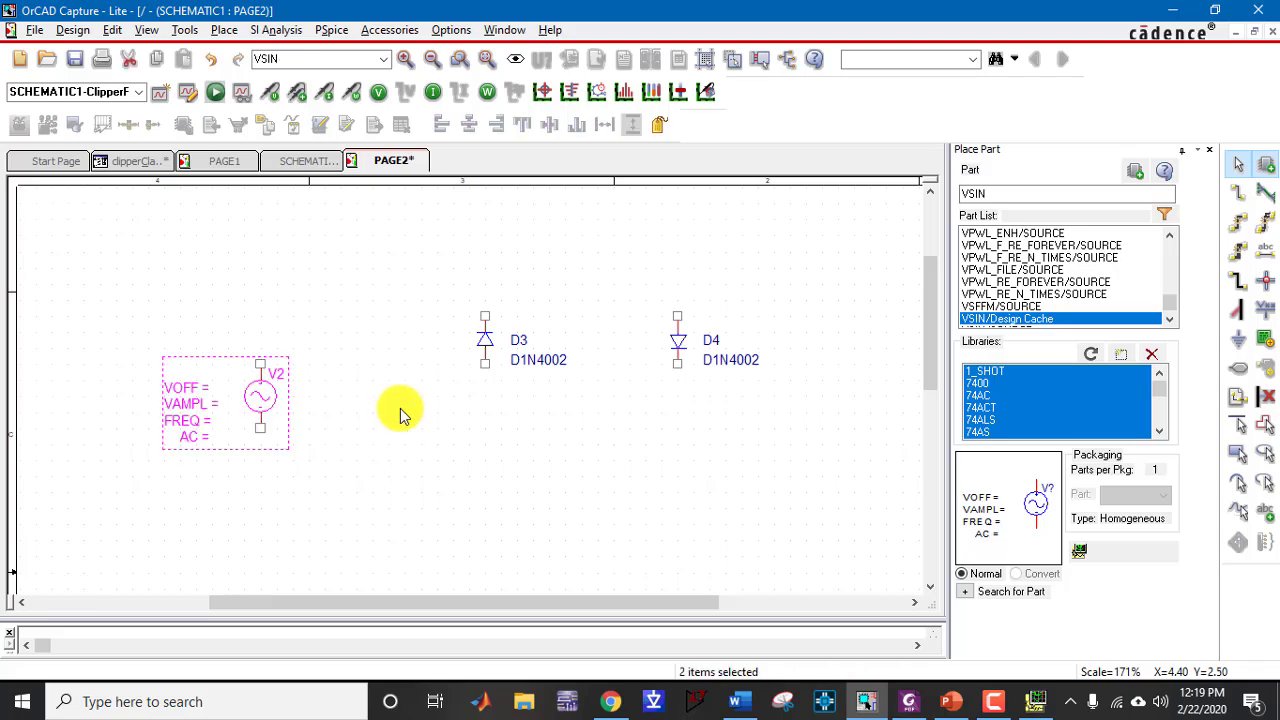
pyautogui.click(400, 415)
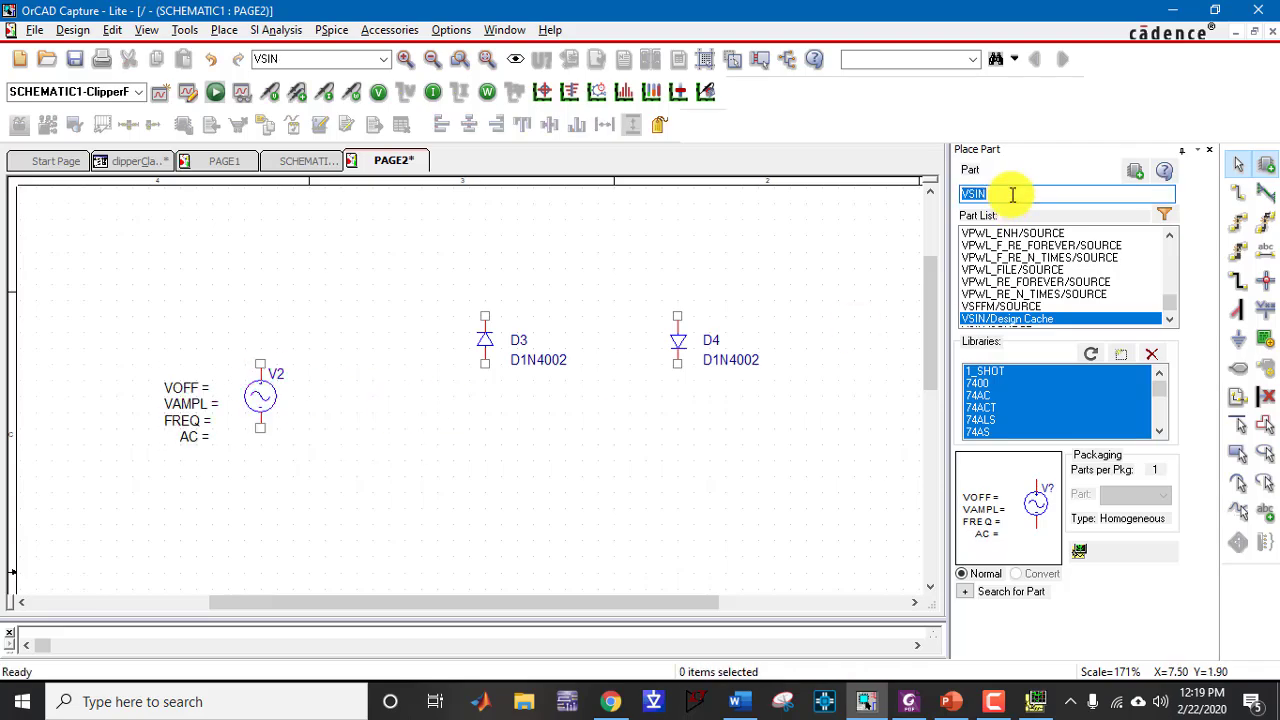
# Place a horizontal resistor R above and between the sine source and the upward-pointing diode
pyautogui.write('R')
pyautogui.press('Return')
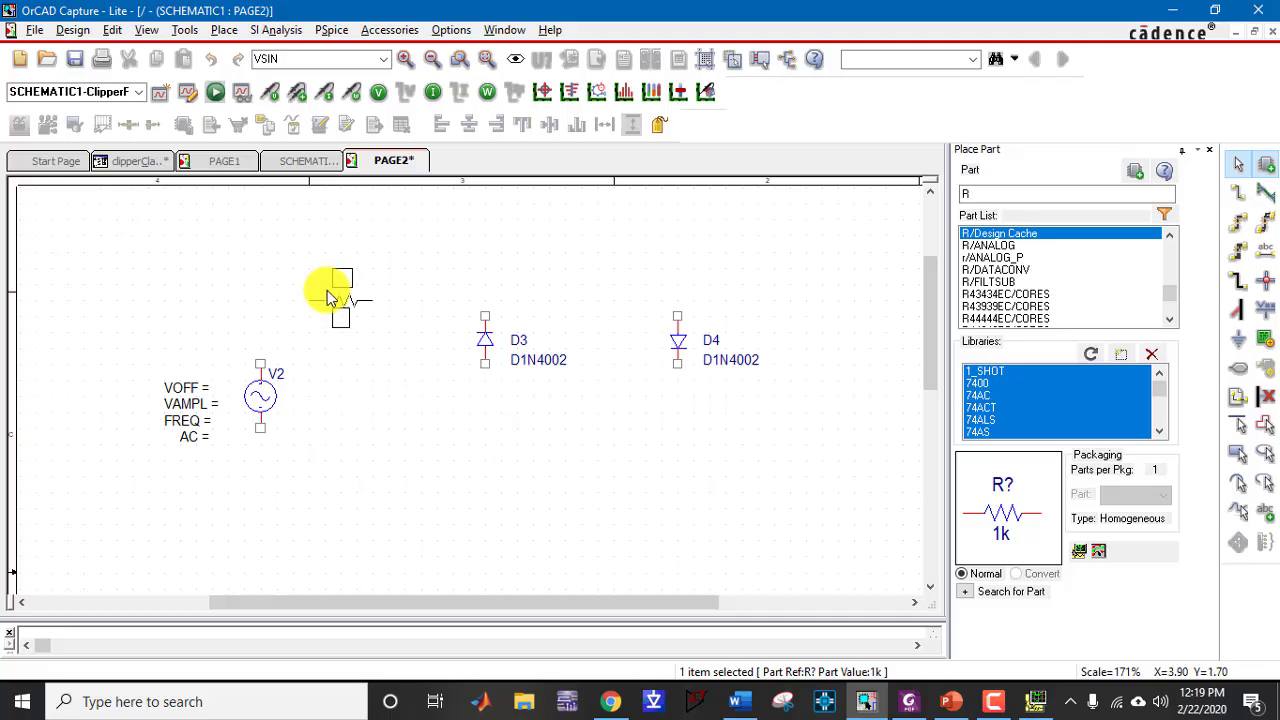
pyautogui.click(341, 260)
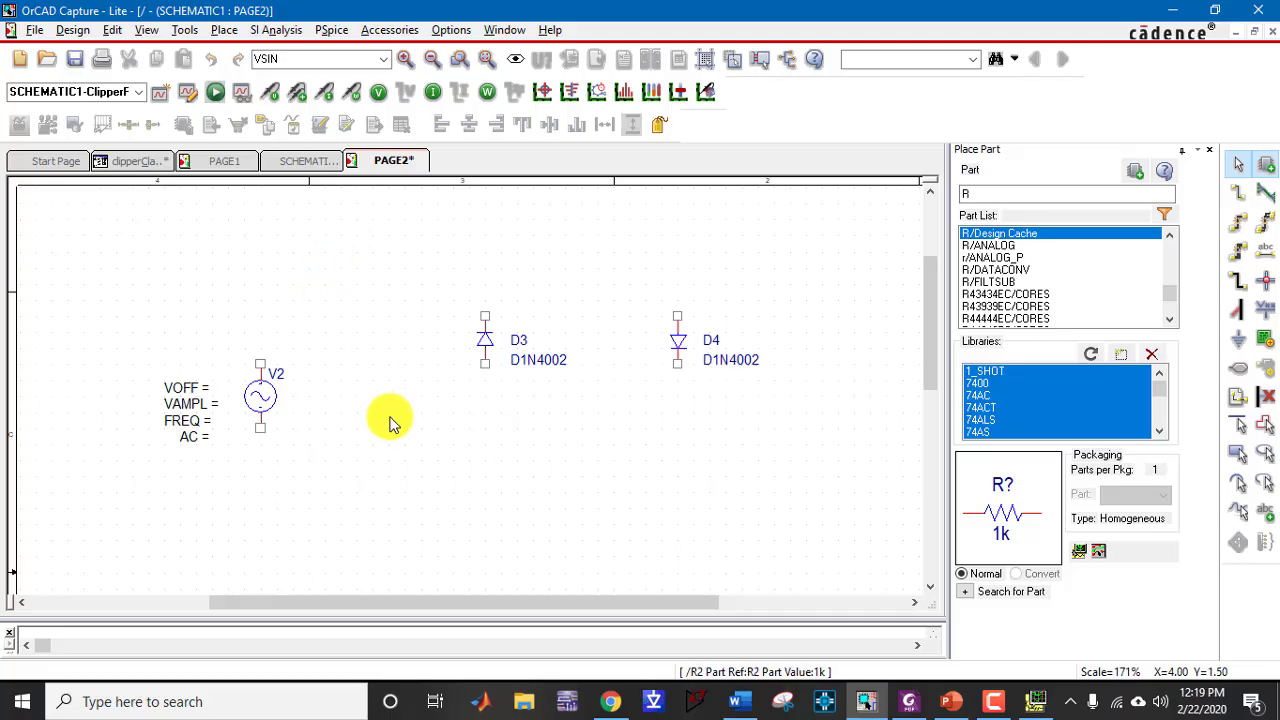
pyautogui.press('Escape')
# Place two VDC sources, one directly below each diode
pyautogui.click(1056, 193)
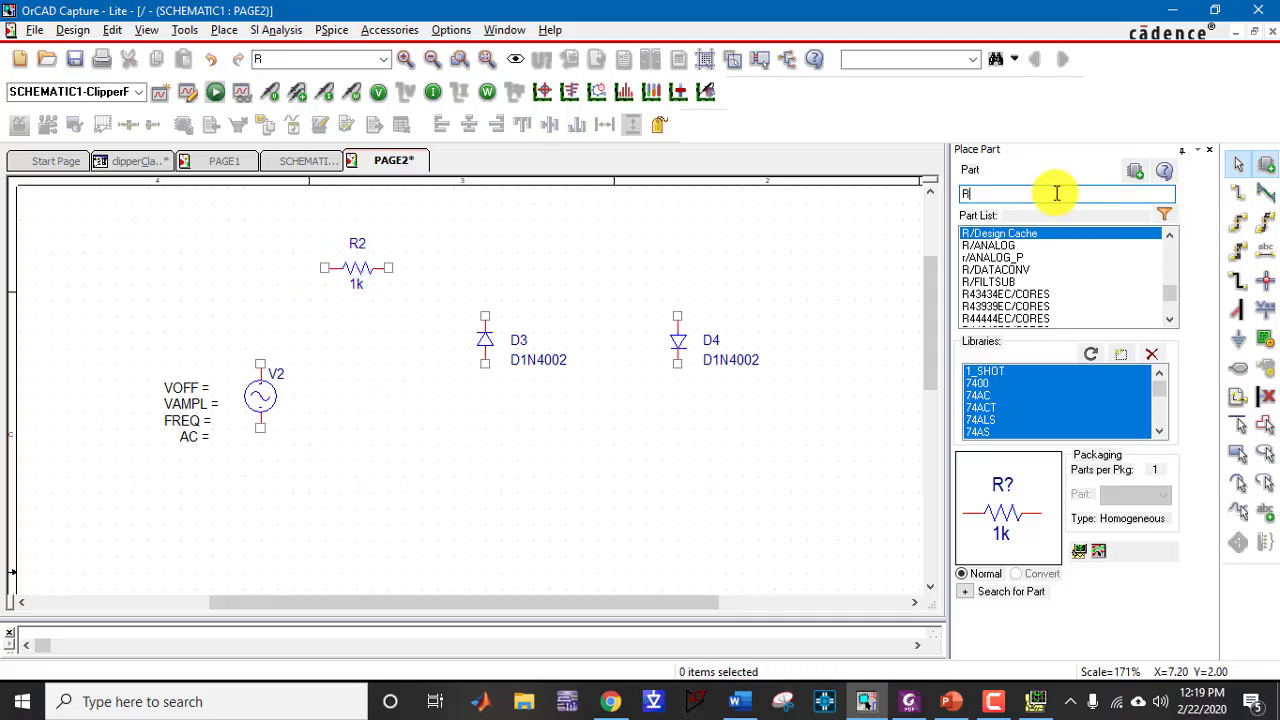
pyautogui.write('vdc')
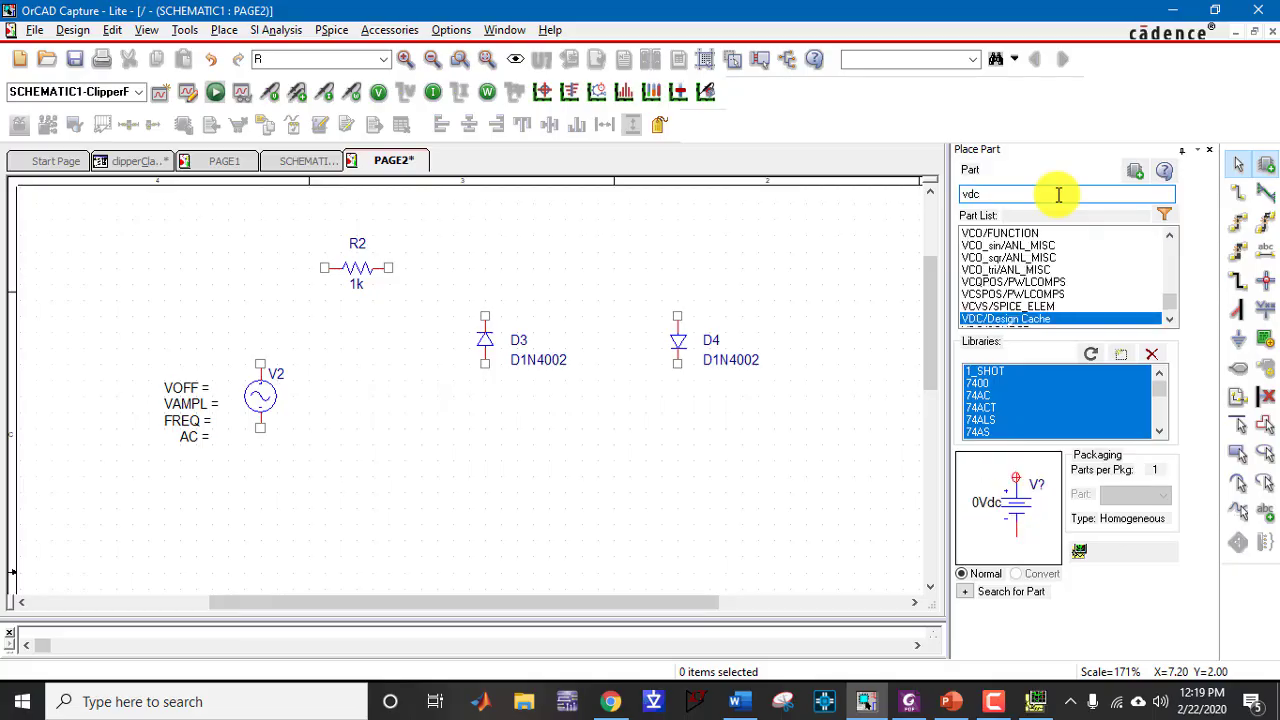
pyautogui.click(466, 401)
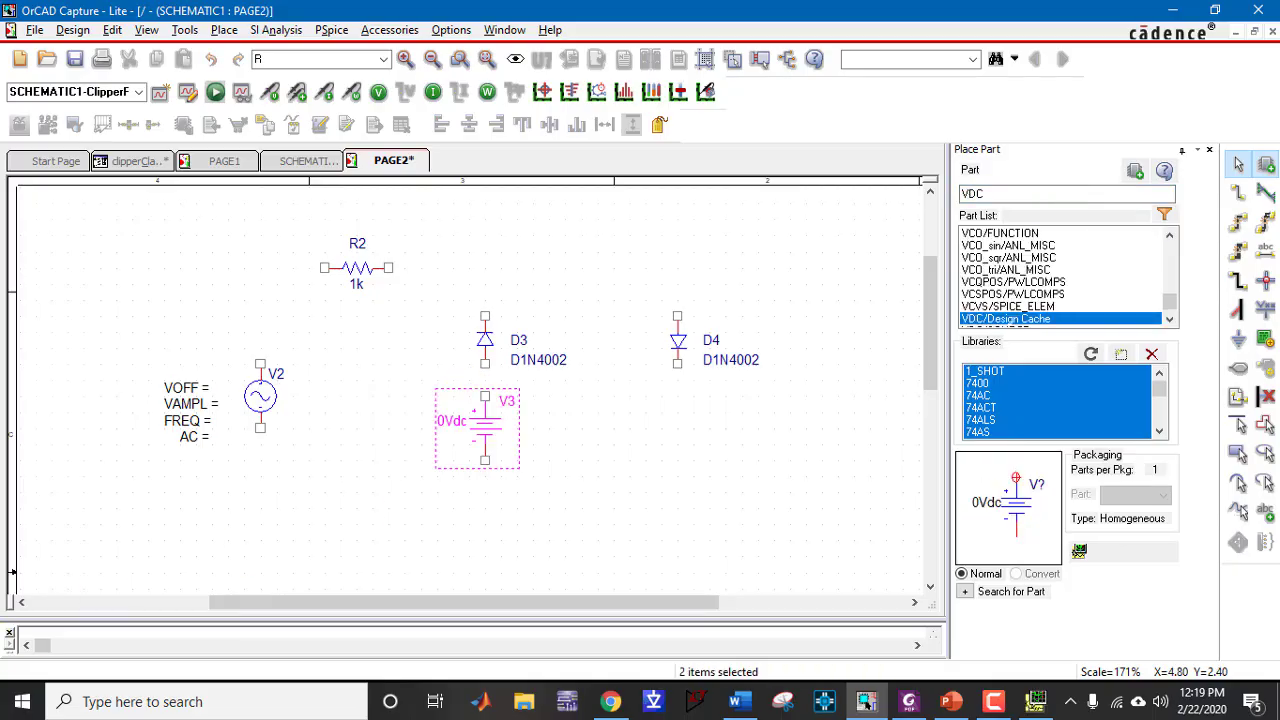
pyautogui.click(659, 402)
pyautogui.press('Escape')
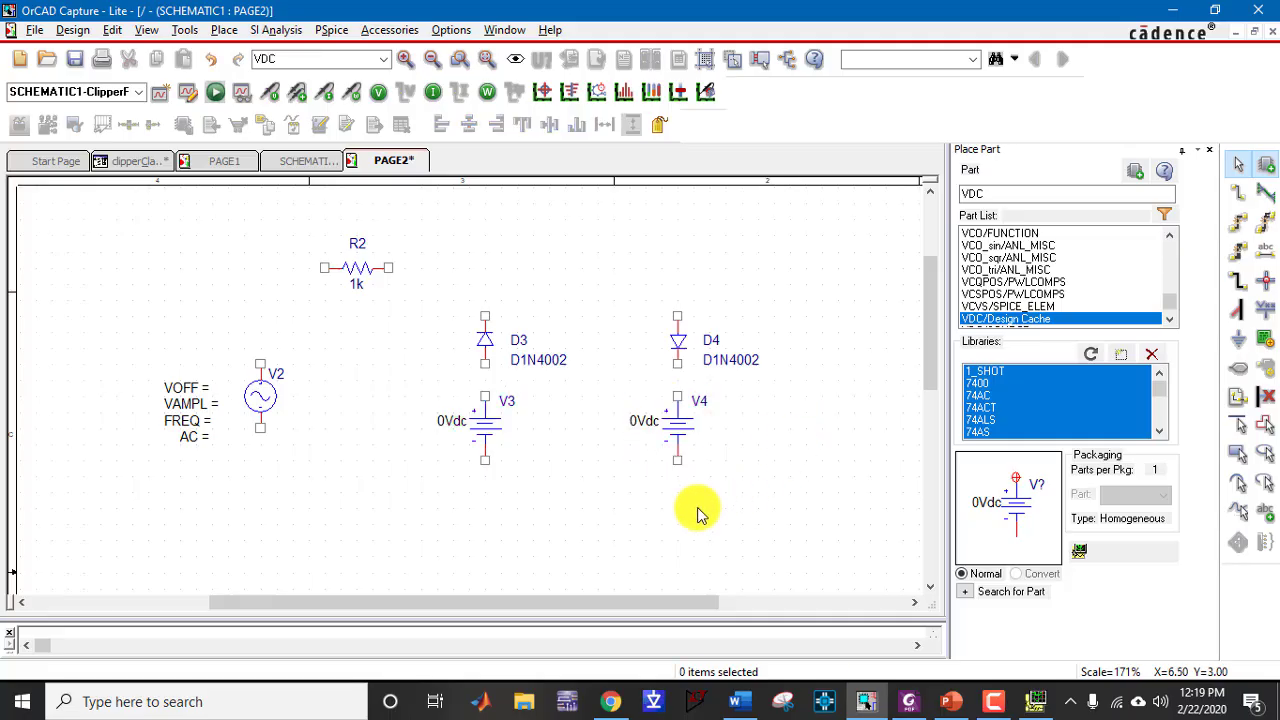
# Wire resistor R2 from its right end to the top of diode D4 and from its left end to the top of V2
pyautogui.click(1238, 192)
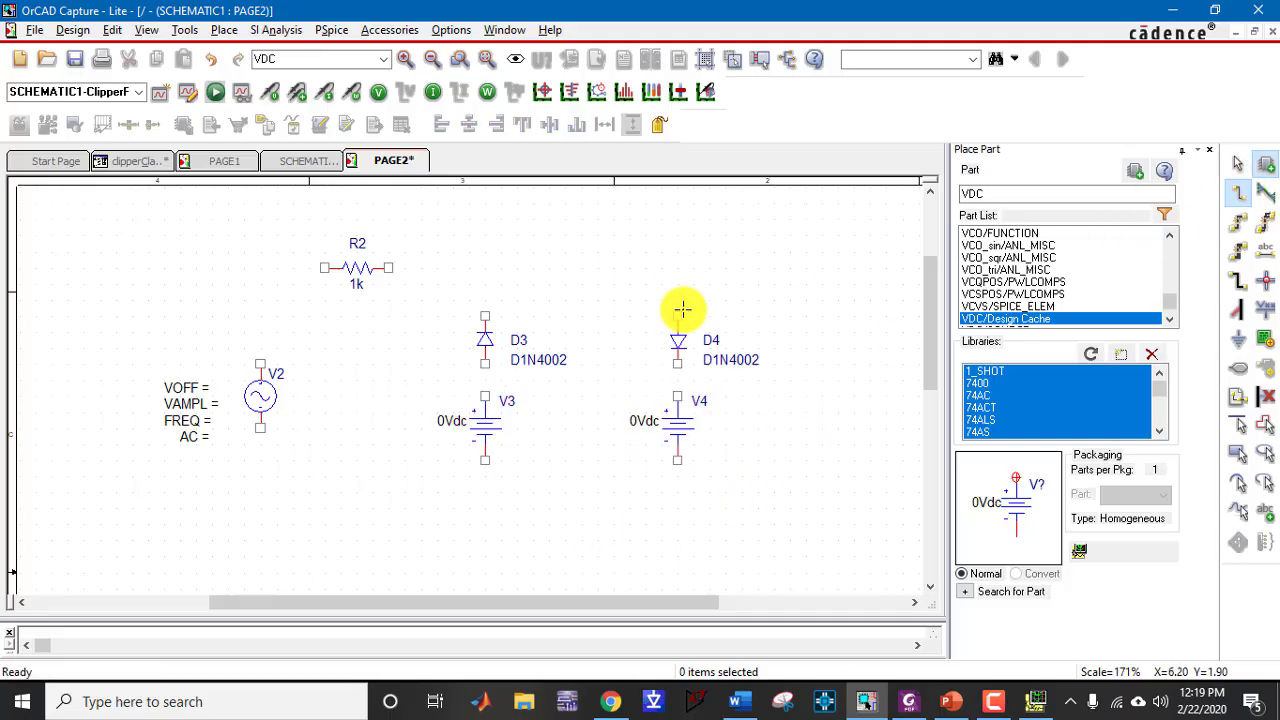
pyautogui.click(677, 316)
pyautogui.click(392, 267)
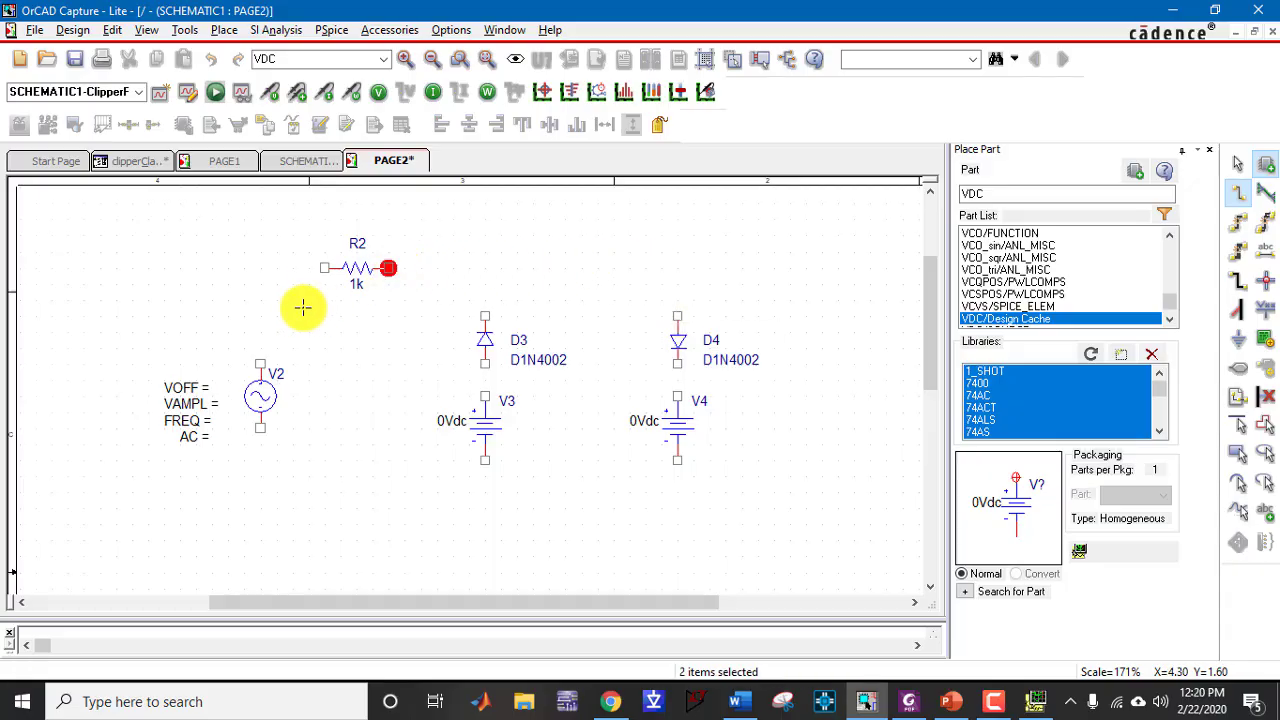
pyautogui.click(322, 267)
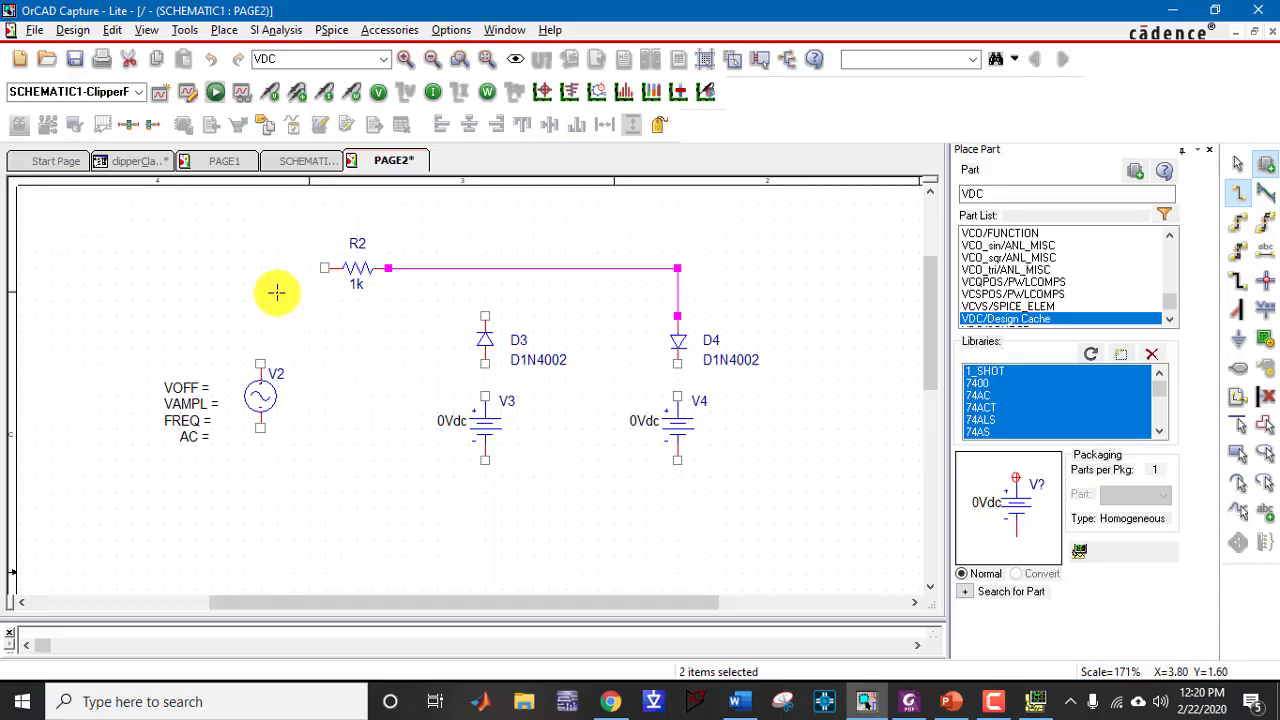
pyautogui.click(260, 362)
# Wire the top of D3 to the upper wire, and connect D3 and D4 to the positive terminals of V3 and V4
pyautogui.click(485, 315)
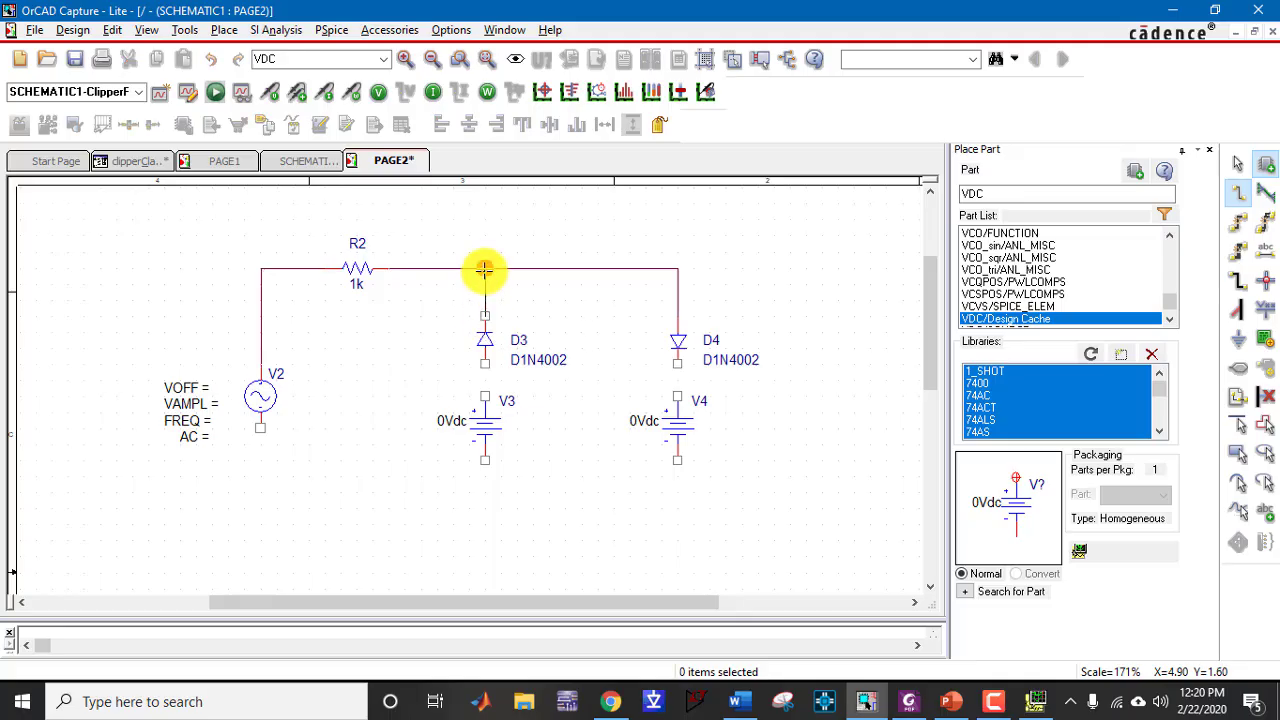
pyautogui.click(485, 268)
pyautogui.click(485, 363)
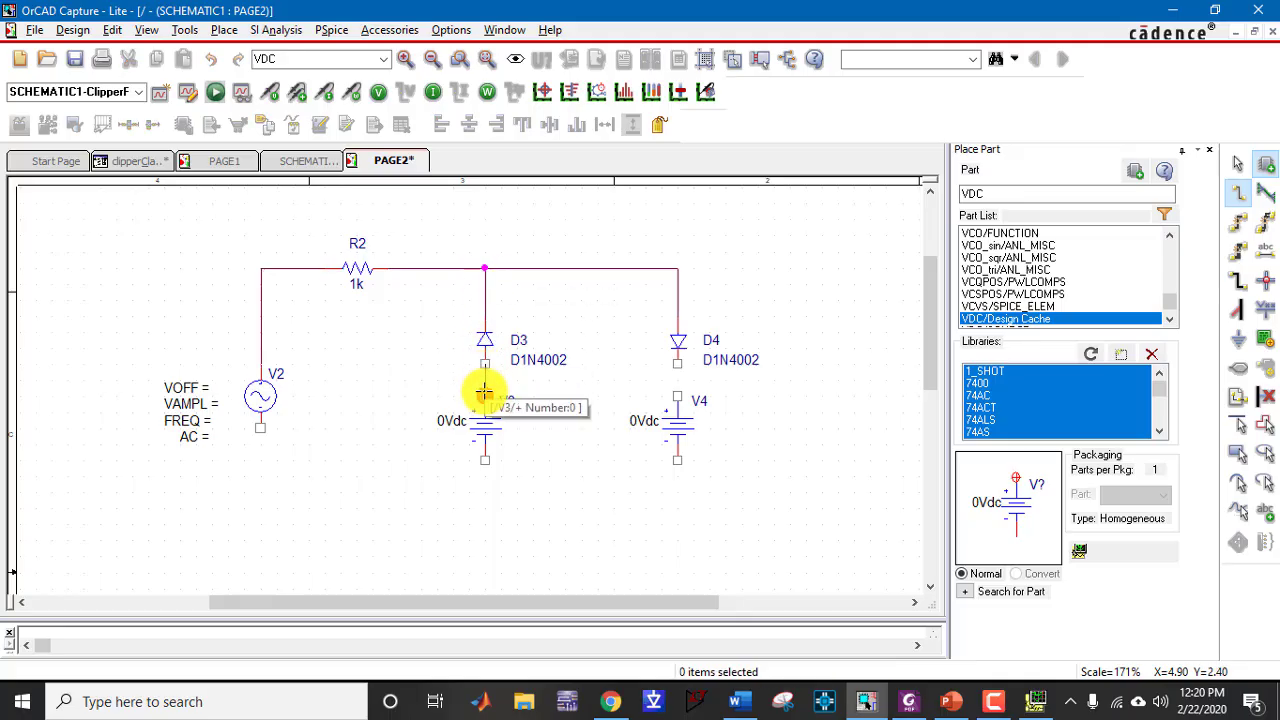
pyautogui.click(485, 396)
pyautogui.click(678, 363)
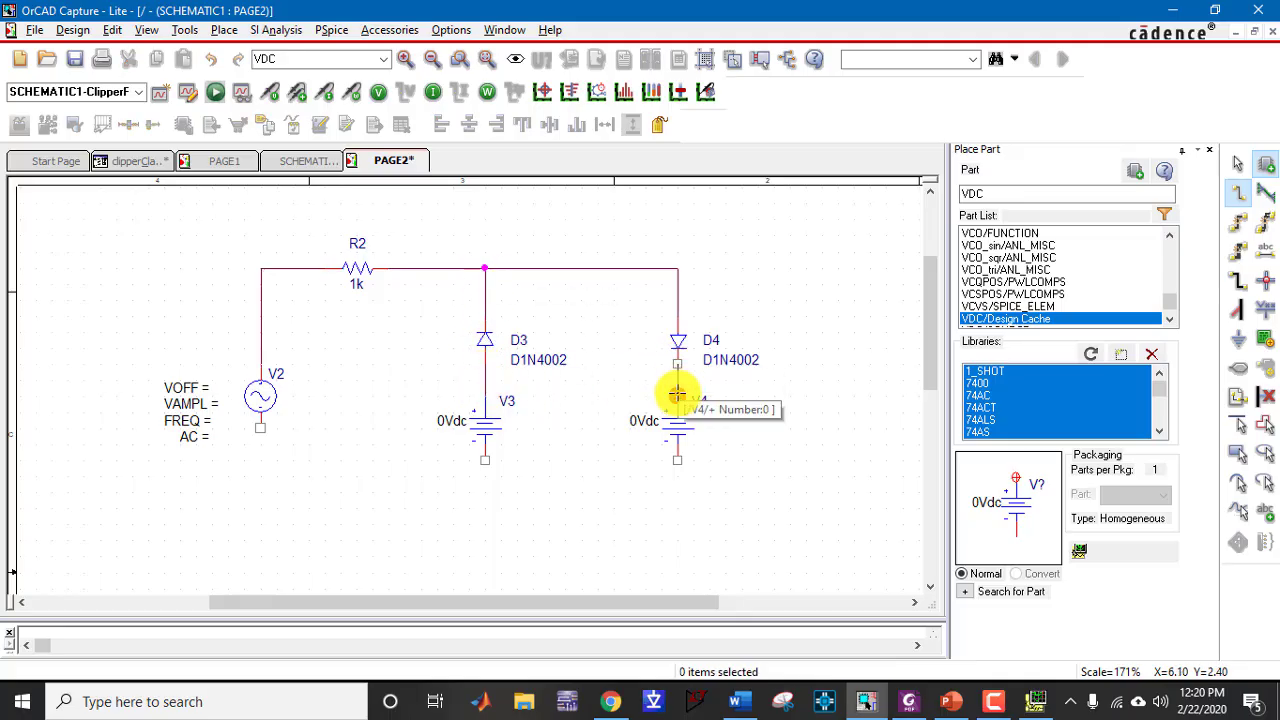
pyautogui.click(678, 396)
# Wire the negative terminals of V4, V2 and V3 together with a common return line along the circuit's bottom
pyautogui.click(677, 460)
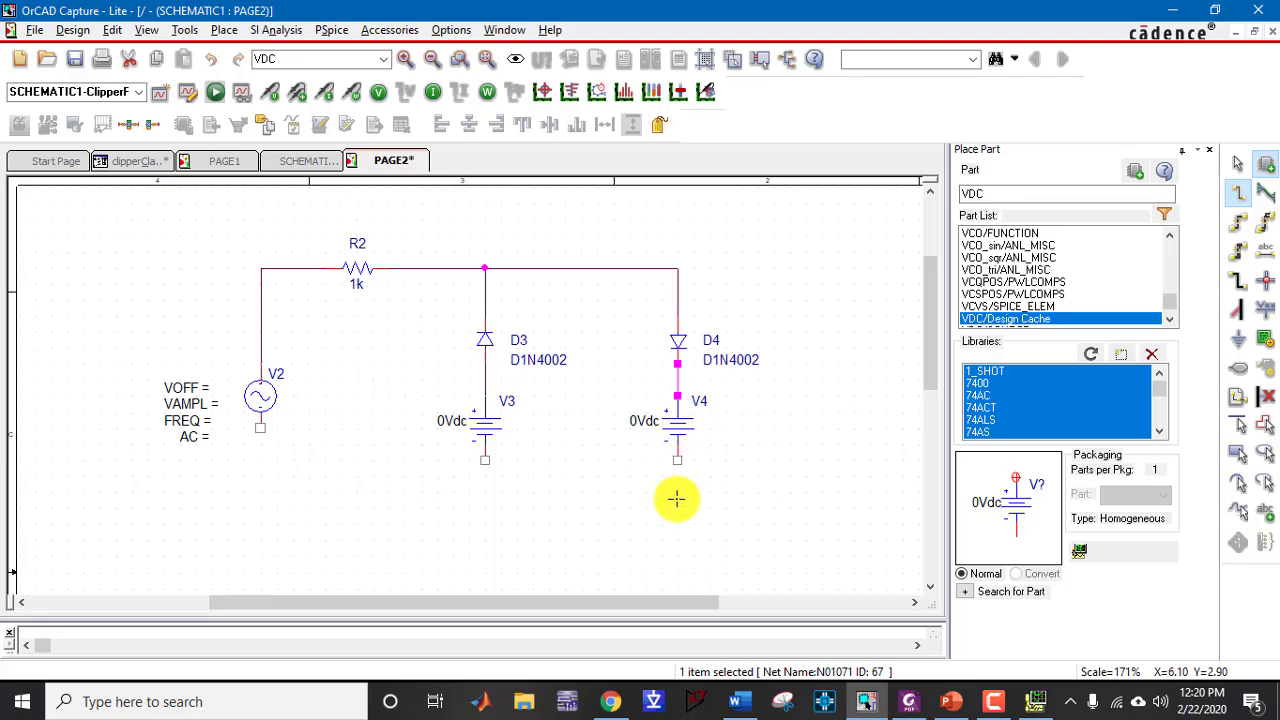
pyautogui.click(678, 523)
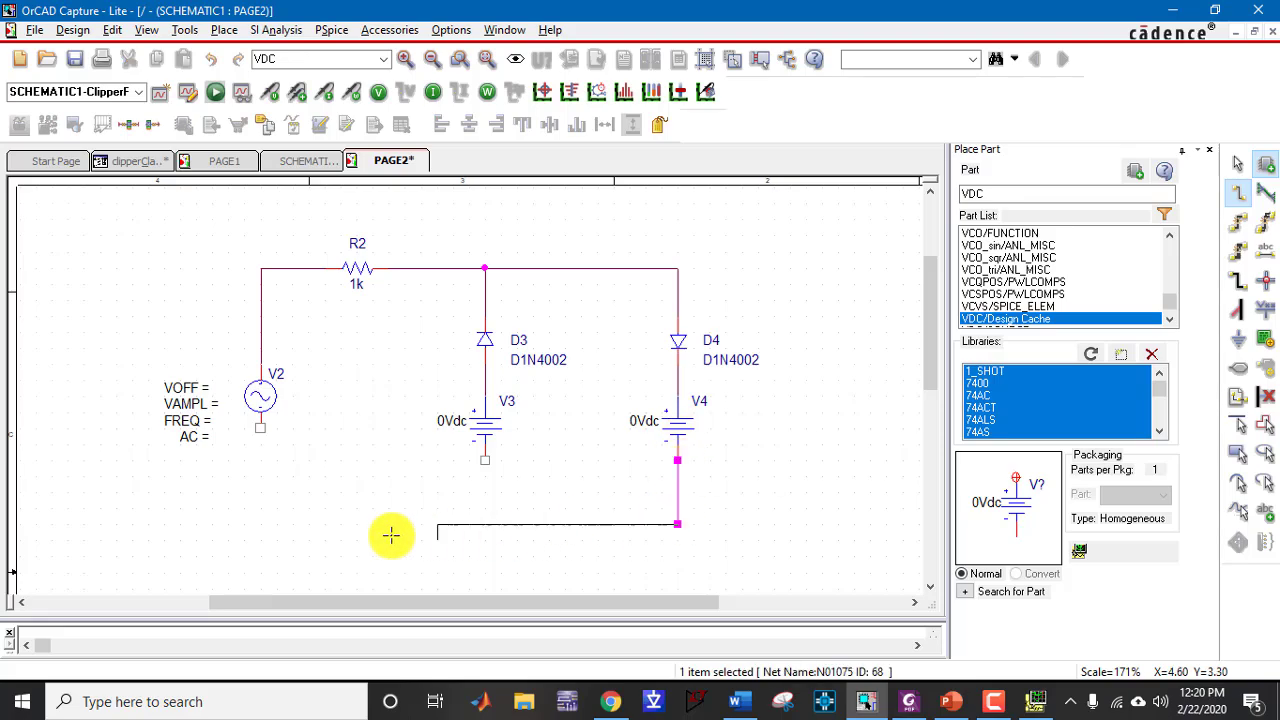
pyautogui.click(259, 428)
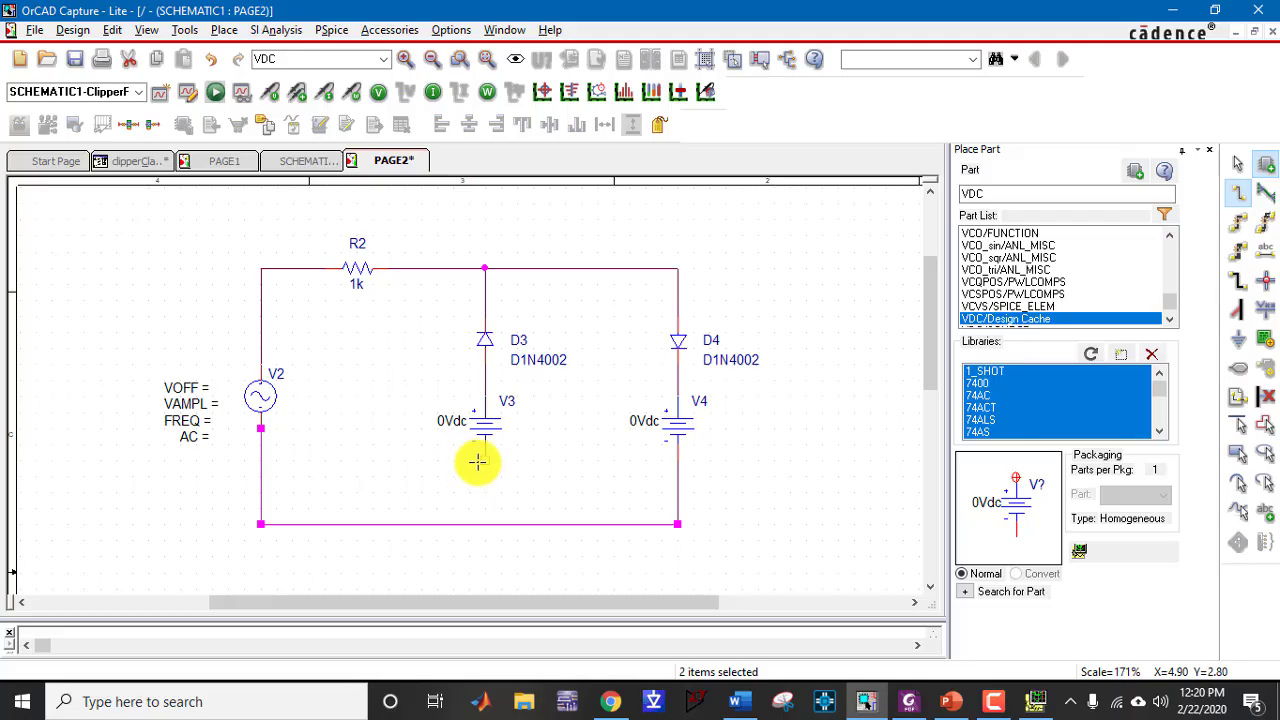
pyautogui.moveTo(486, 467); pyautogui.dragTo(485, 523)
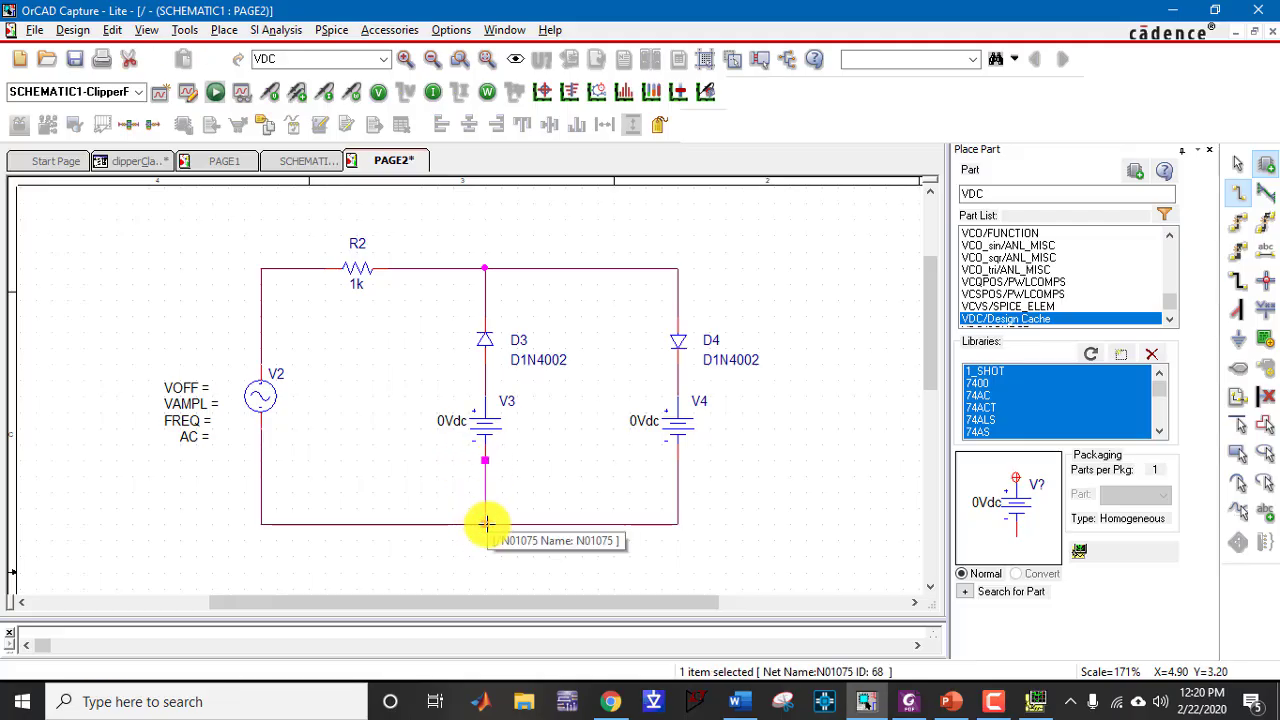
pyautogui.press('Escape')
pyautogui.click(745, 497)
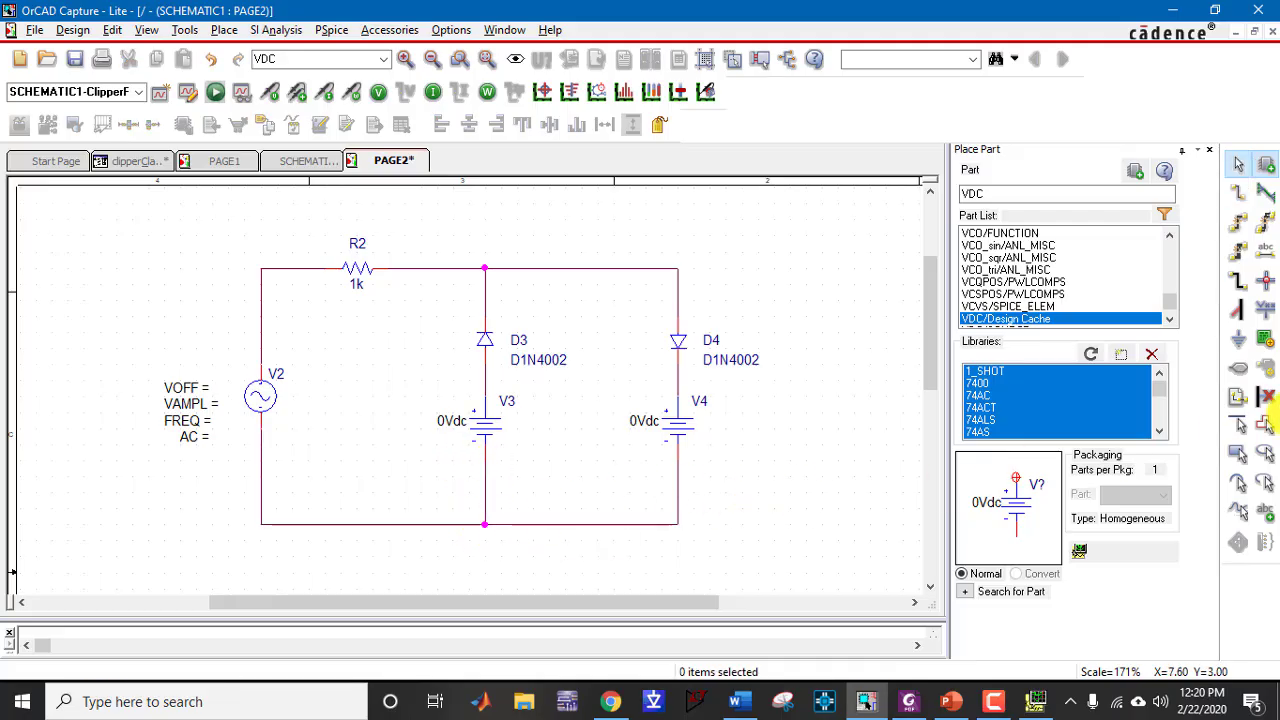
# Place a 0/CAPSYM ground on the bottom wire at the junction below V3
pyautogui.click(1240, 341)
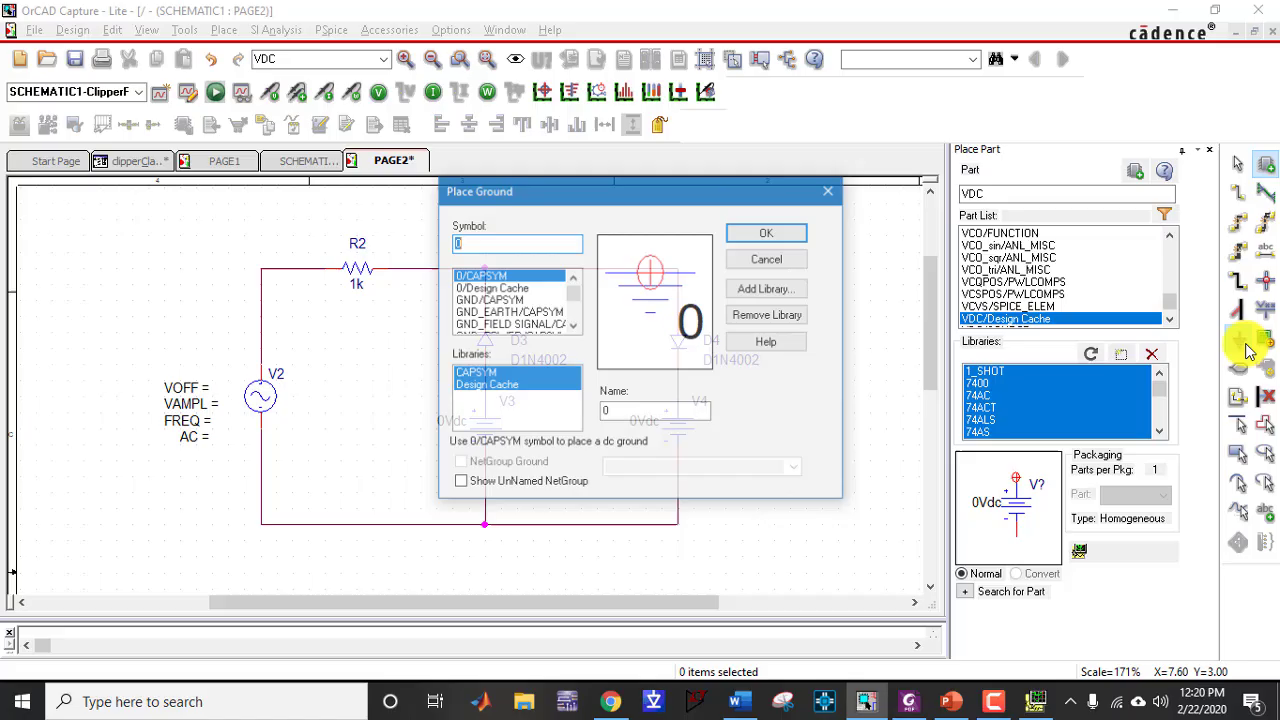
pyautogui.click(790, 234)
pyautogui.click(485, 528)
pyautogui.press('Escape')
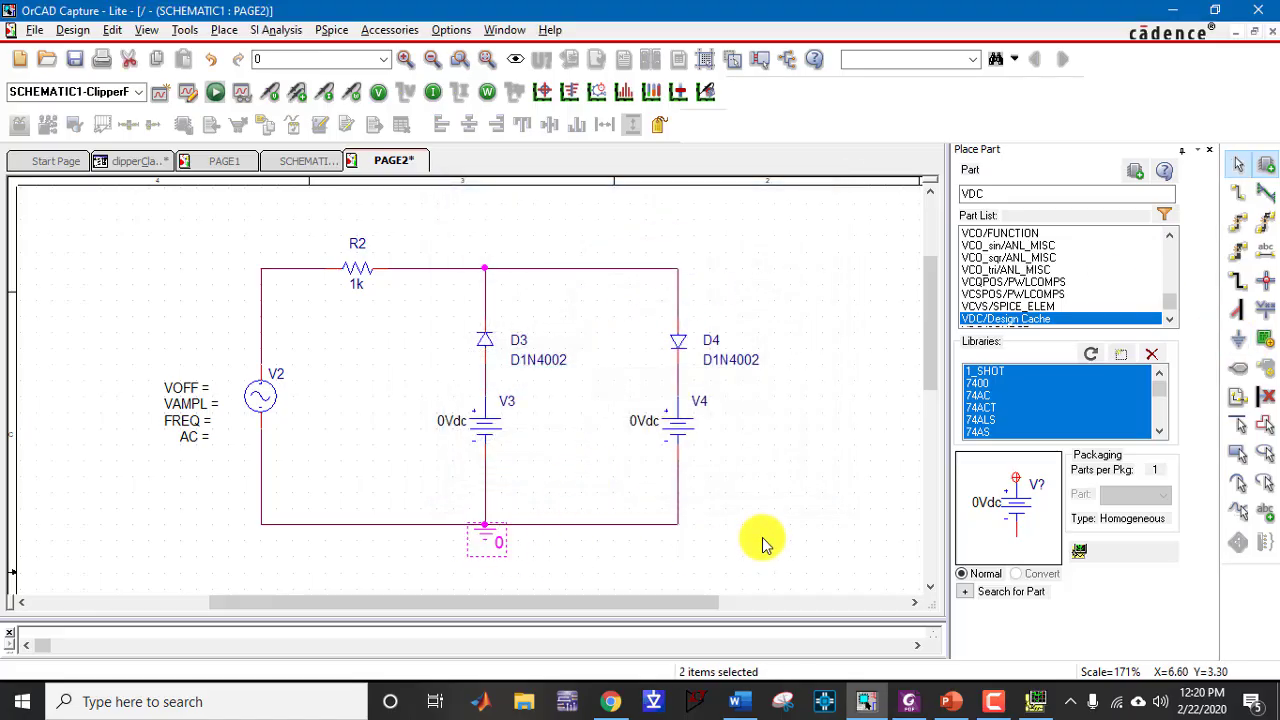
# Check the Figure 2 circuit values in Lab-3_PRELAB.pdf, and set DC sources V3 and V4 to 4Vdc in OrCAD Capture
pyautogui.click(908, 701)
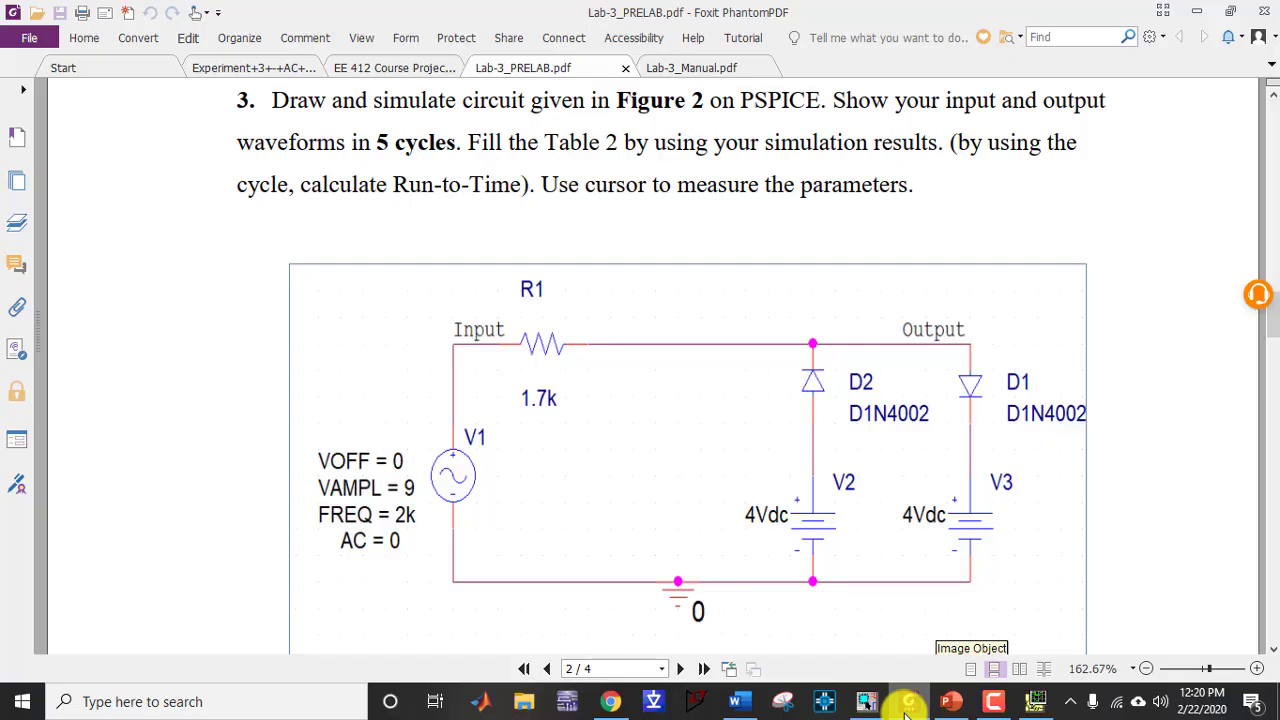
pyautogui.click(907, 703)
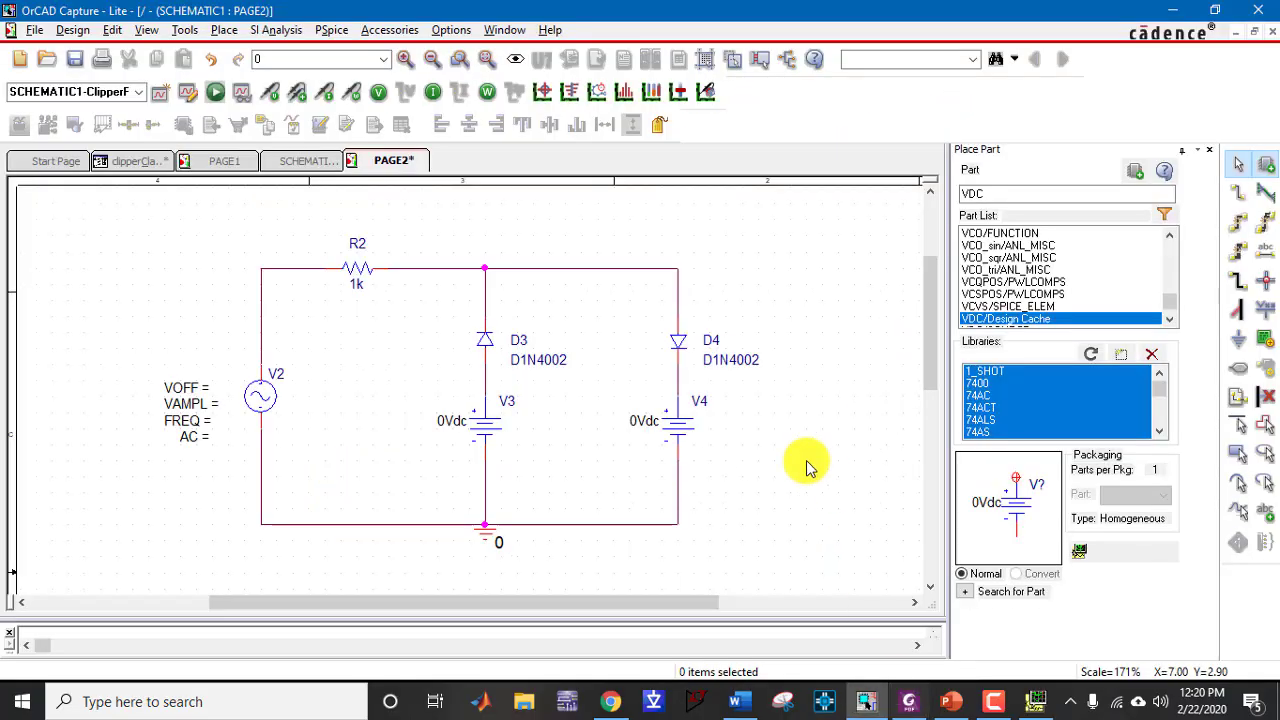
pyautogui.doubleClick(445, 425)
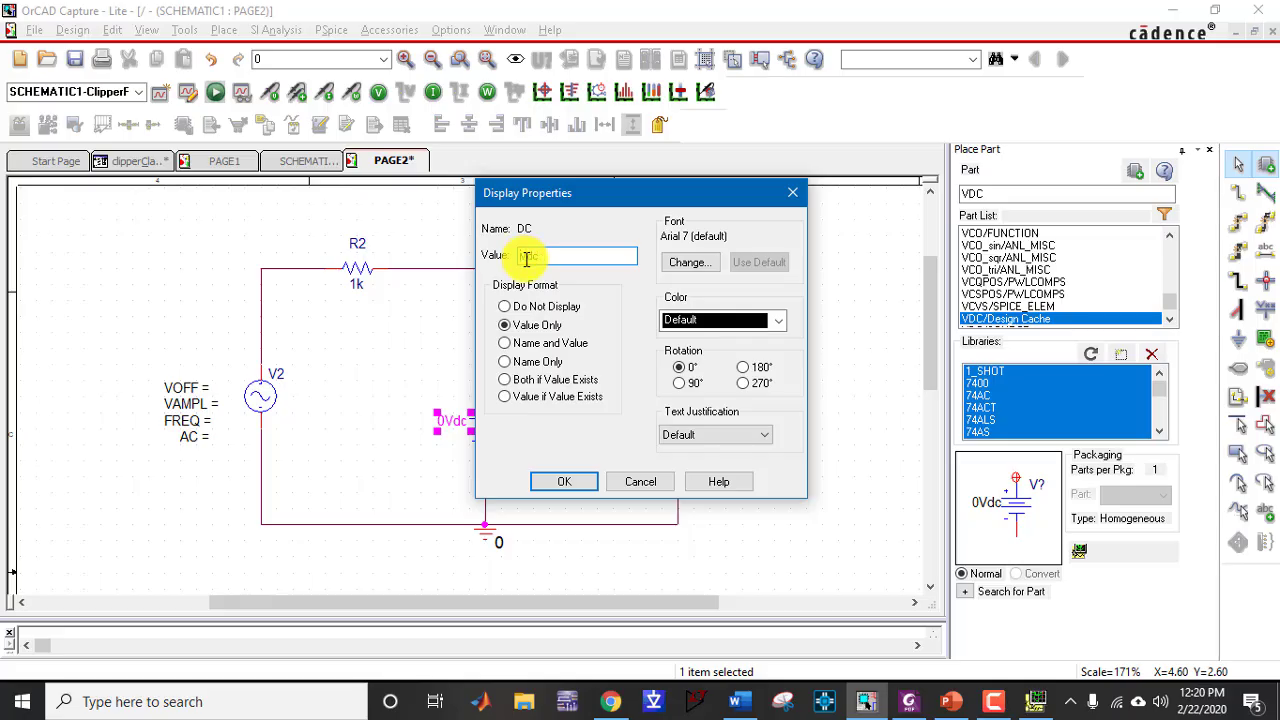
pyautogui.press('Return')
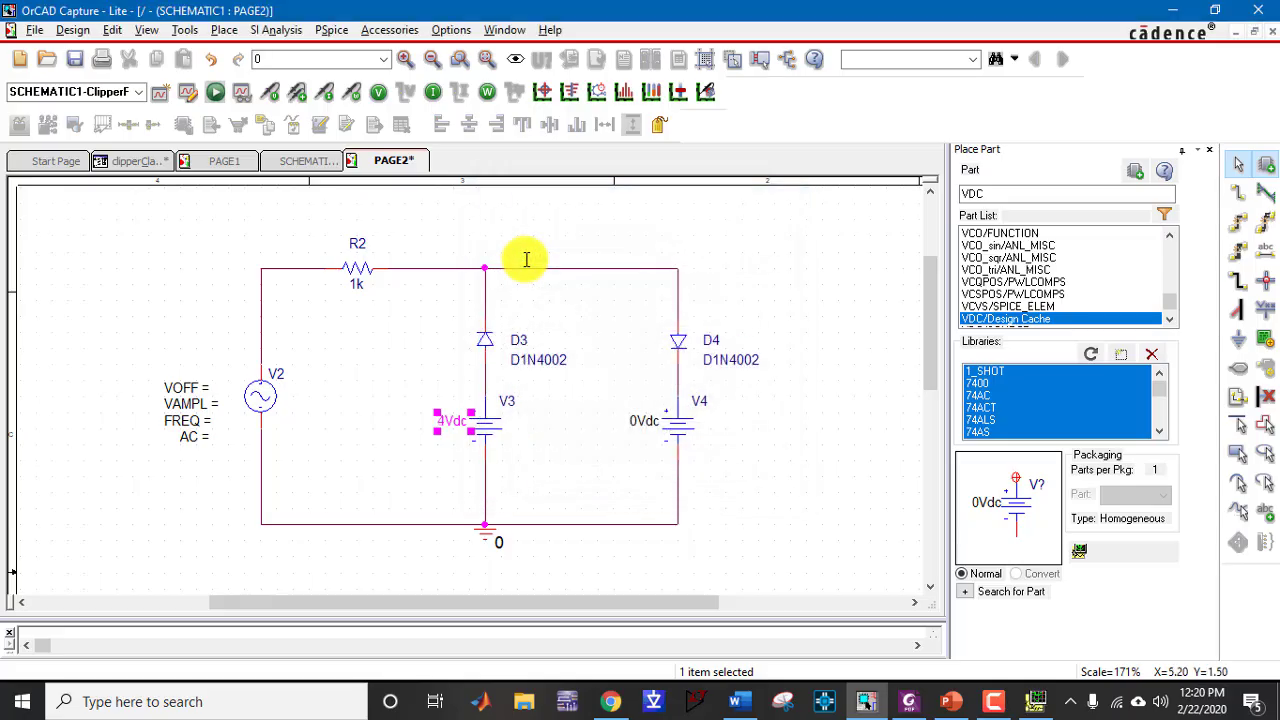
pyautogui.click(443, 470)
pyautogui.doubleClick(645, 423)
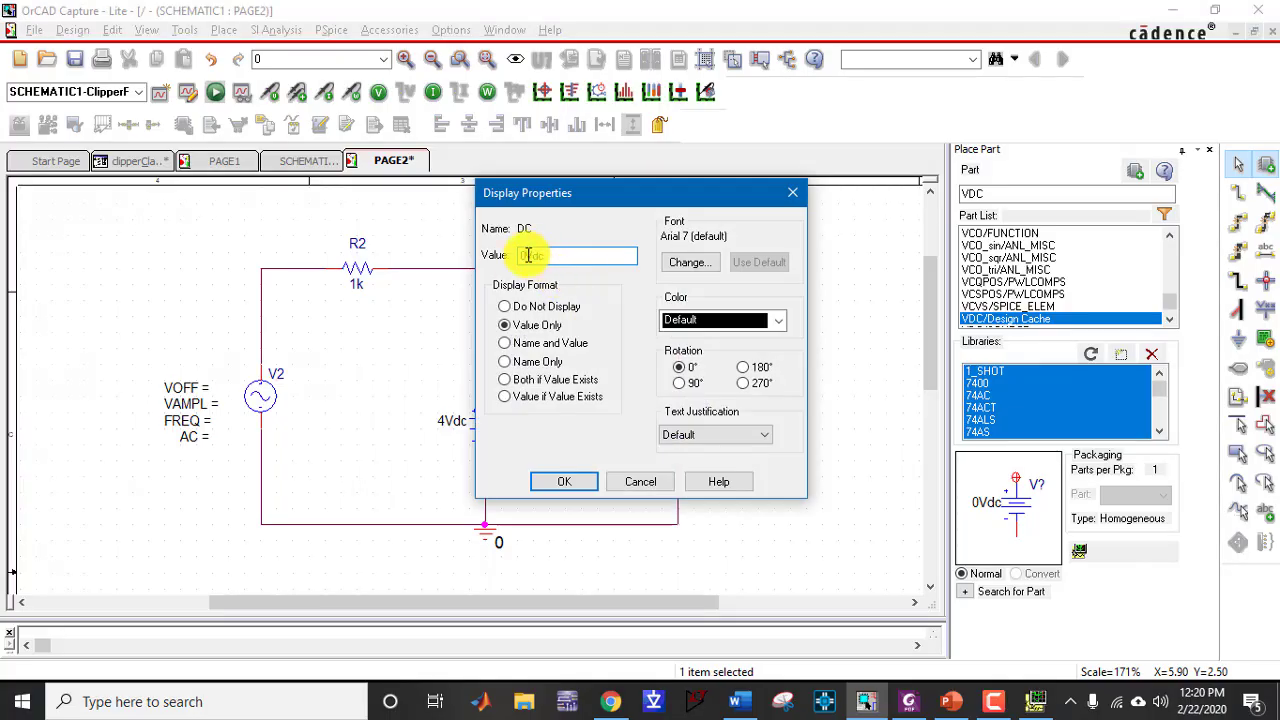
pyautogui.write('4Vdc')
pyautogui.press('Return')
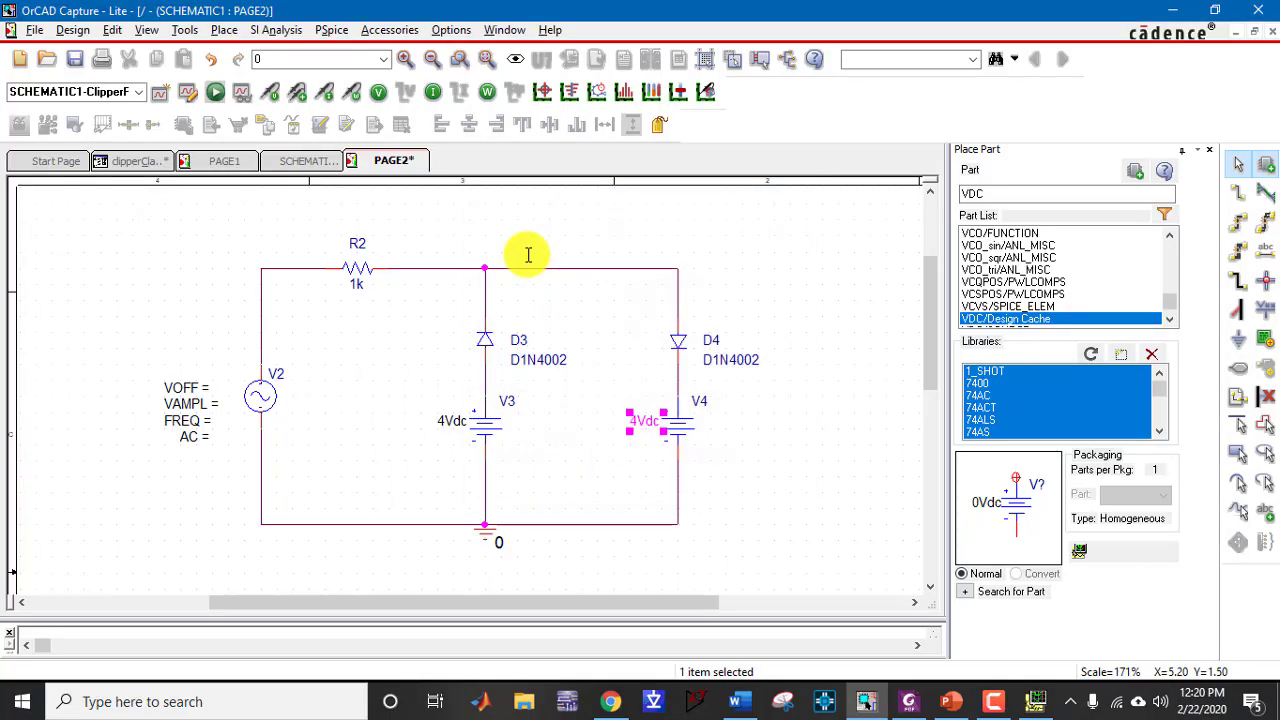
# Set the value of resistor R2 to 1.7k
pyautogui.doubleClick(358, 288)
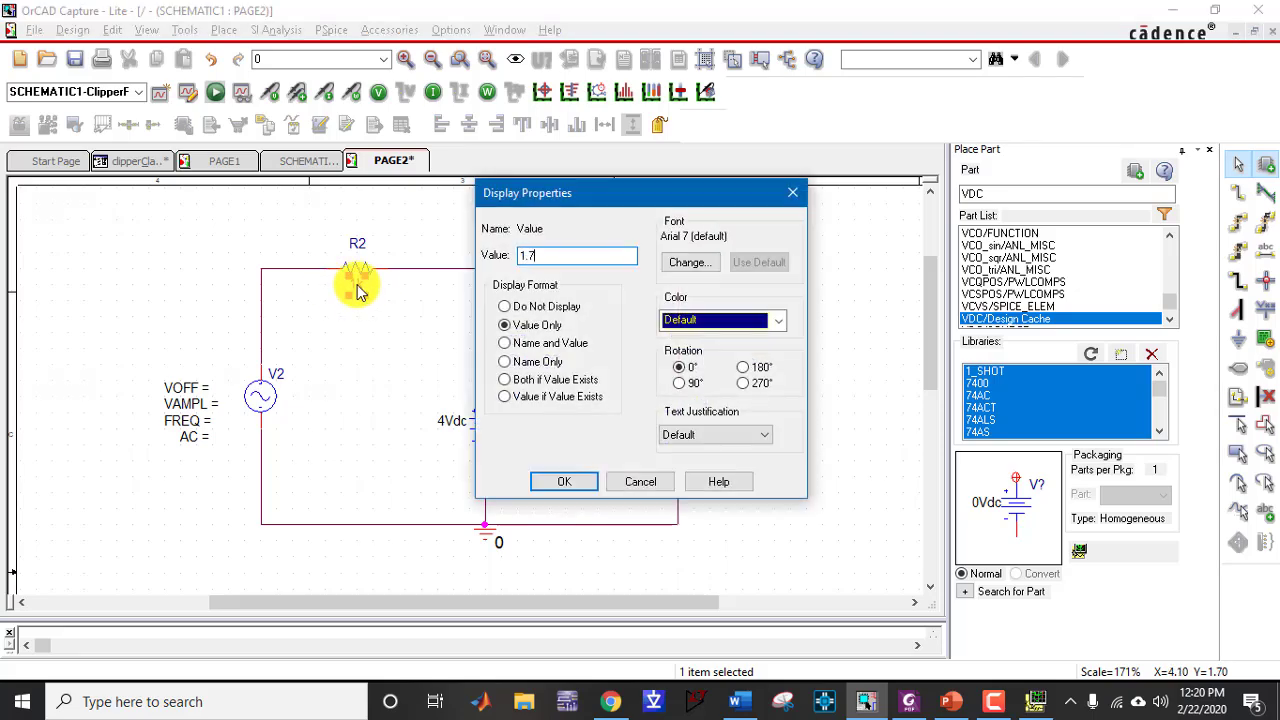
pyautogui.write('1.7k')
pyautogui.press('Return')
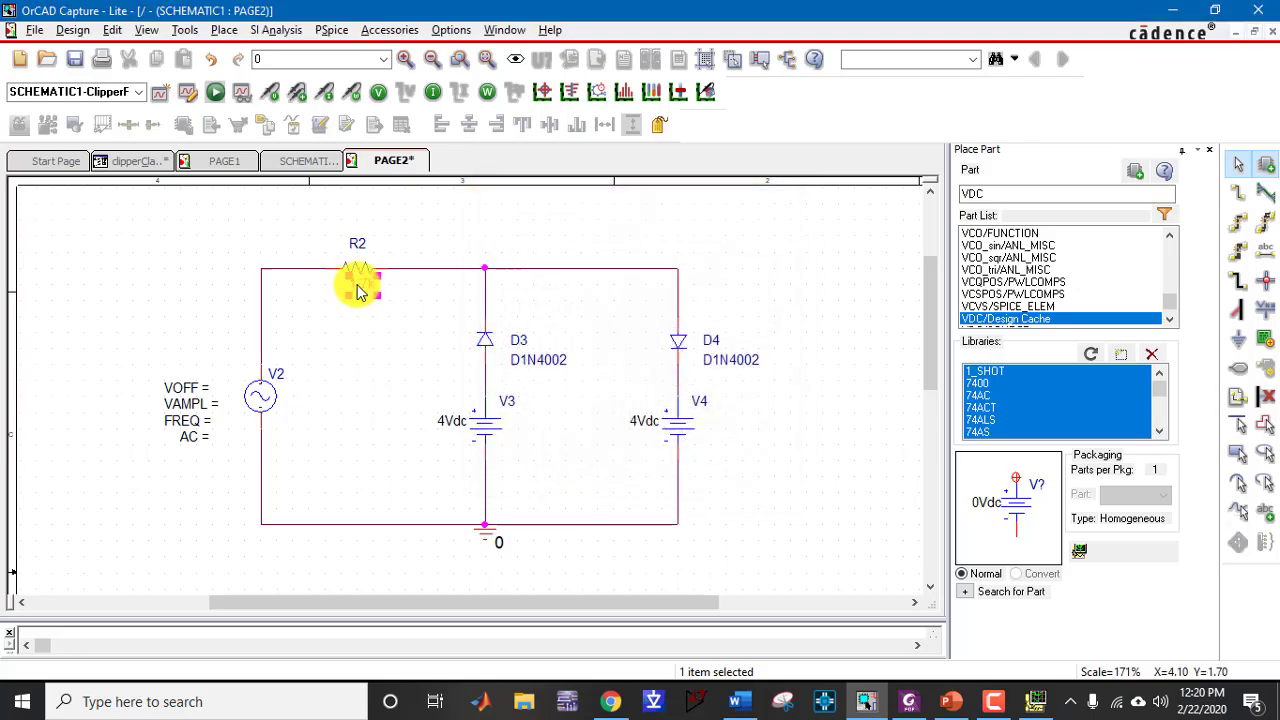
# Set the sine source V2 to VOFF 0, VAMPL 9 and FREQ 2k
pyautogui.doubleClick(186, 393)
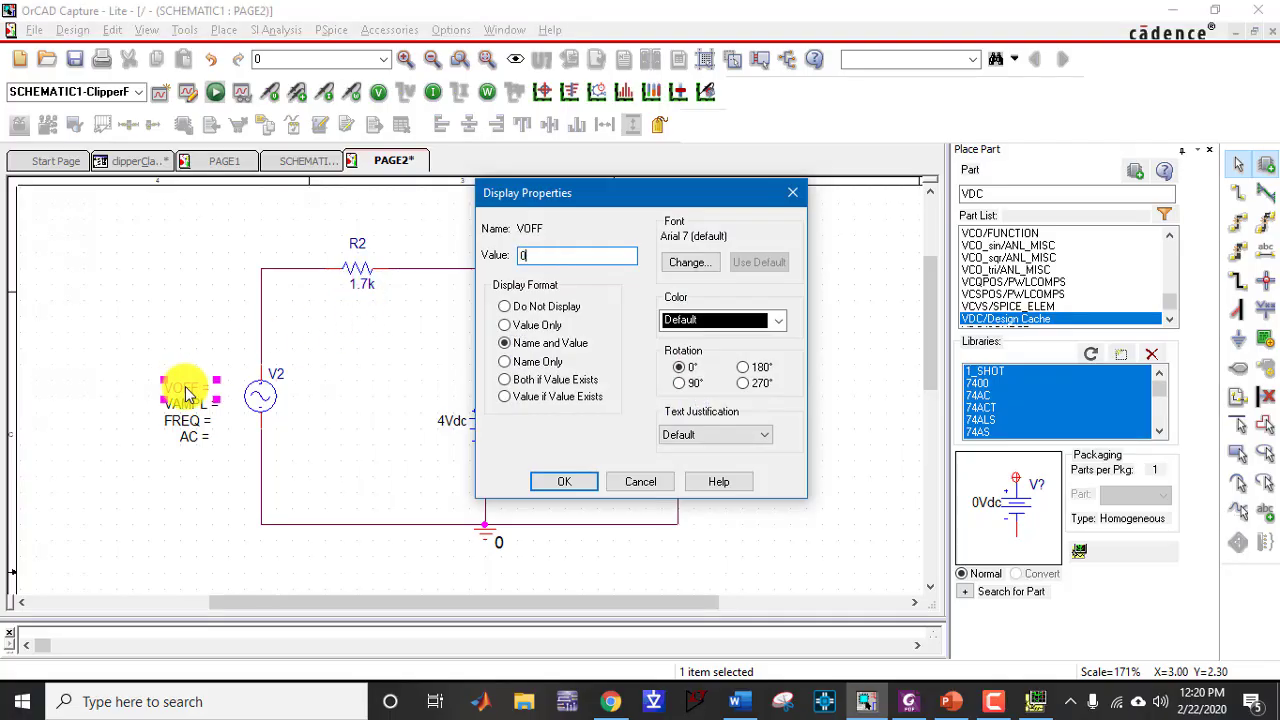
pyautogui.press('Return')
pyautogui.doubleClick(190, 405)
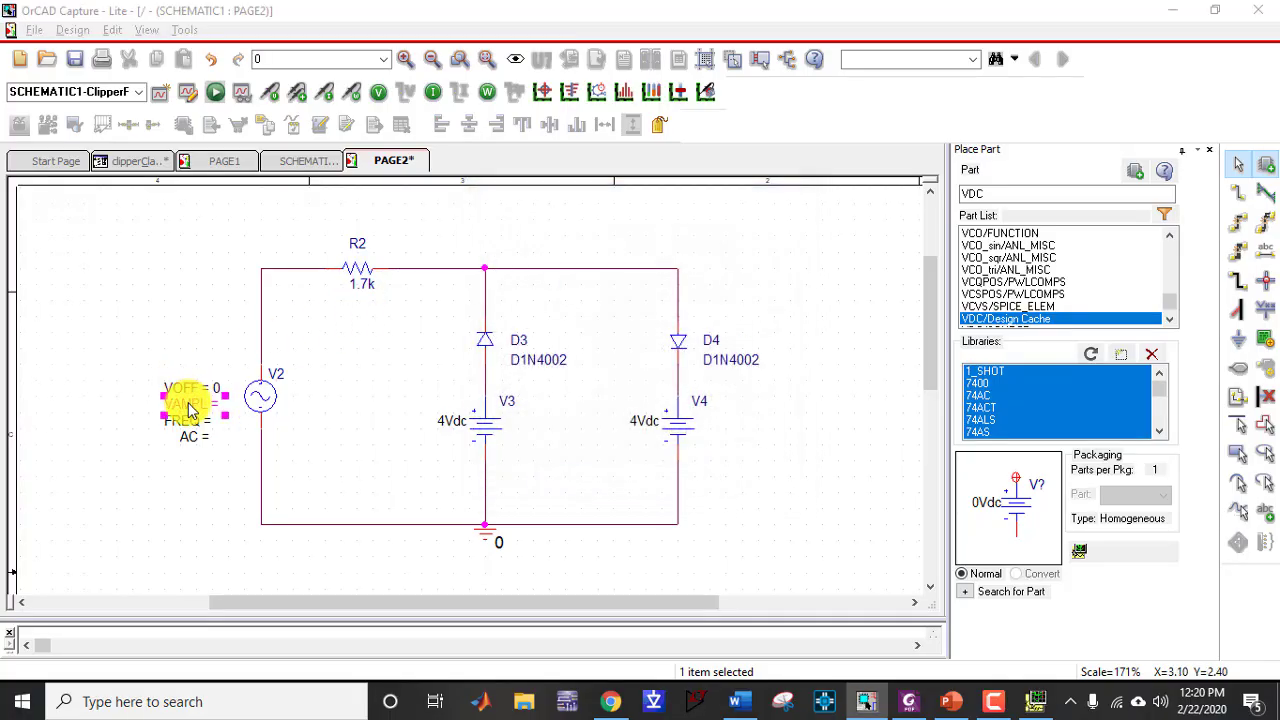
pyautogui.press('Return')
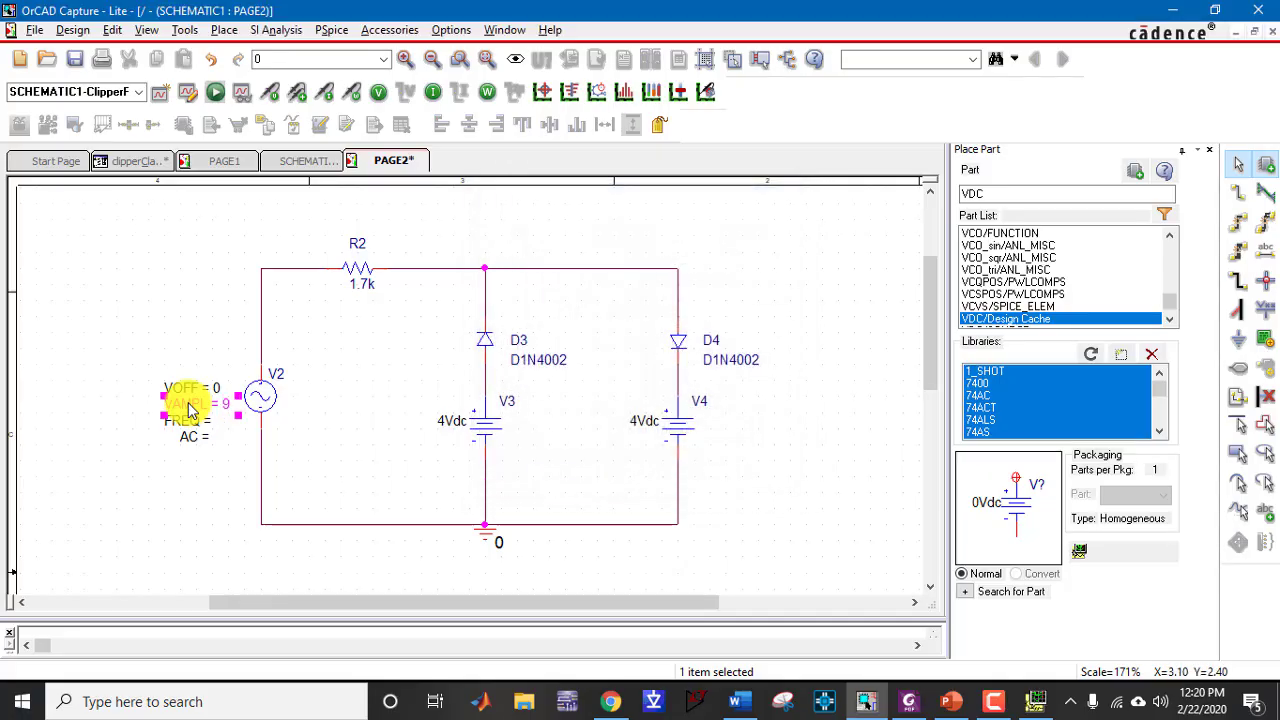
pyautogui.doubleClick(193, 423)
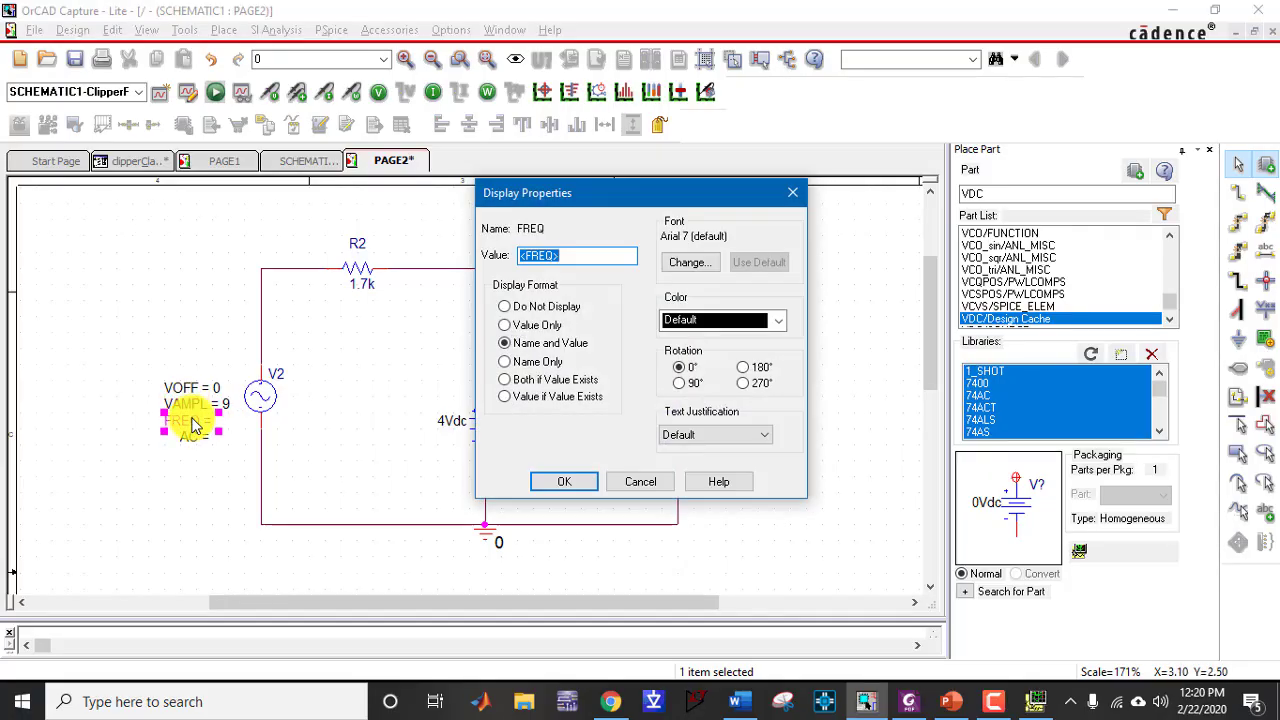
pyautogui.write('2k')
pyautogui.press('Return')
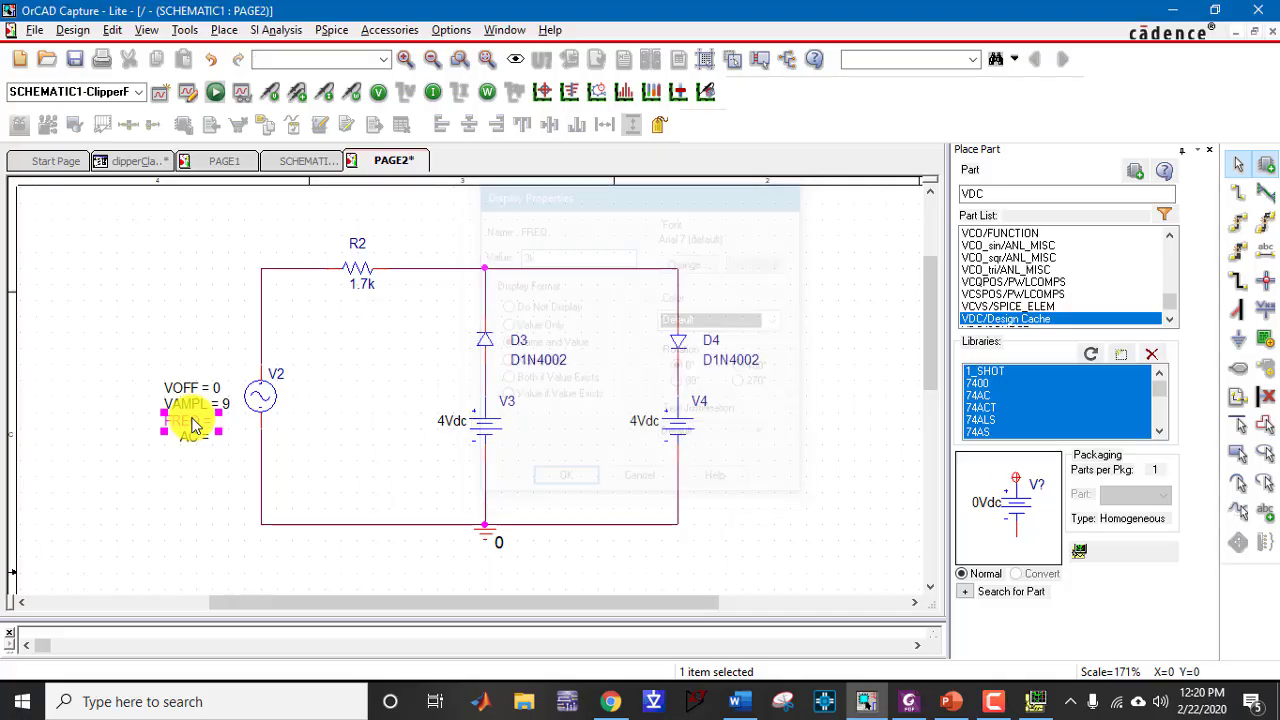
pyautogui.click(849, 451)
# Create a new simulation profile named clipperp1
pyautogui.click(160, 91)
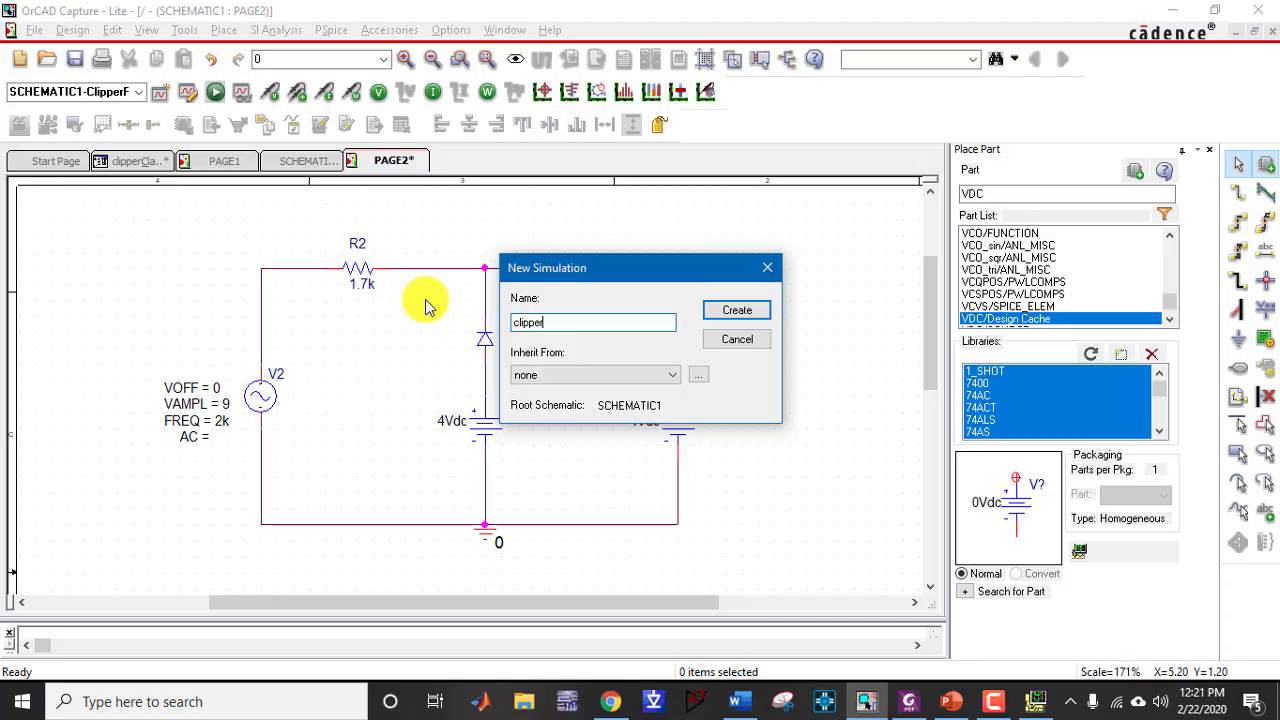
pyautogui.write('clipperp1')
pyautogui.press('Return')
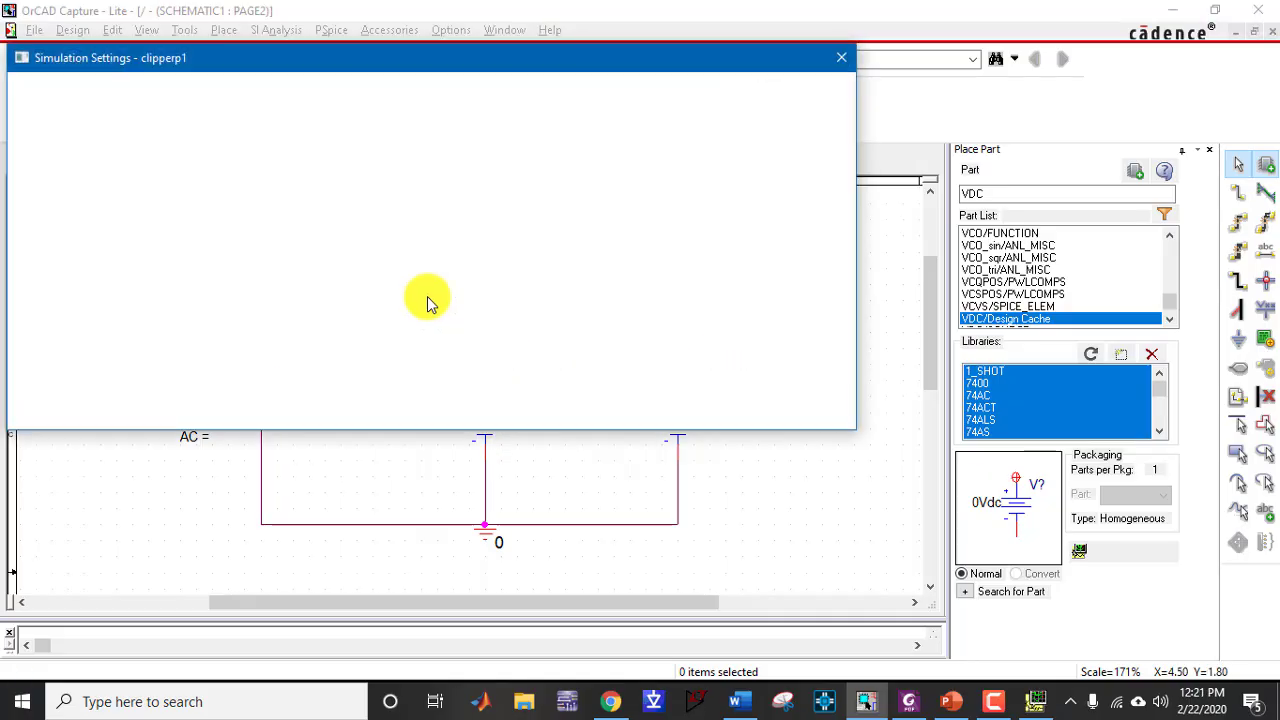
# Check the five-cycle run-time calculation in the prelab documents, and set the transient analysis to run to 2.5m with a 1u maximum step size
pyautogui.click(908, 701)
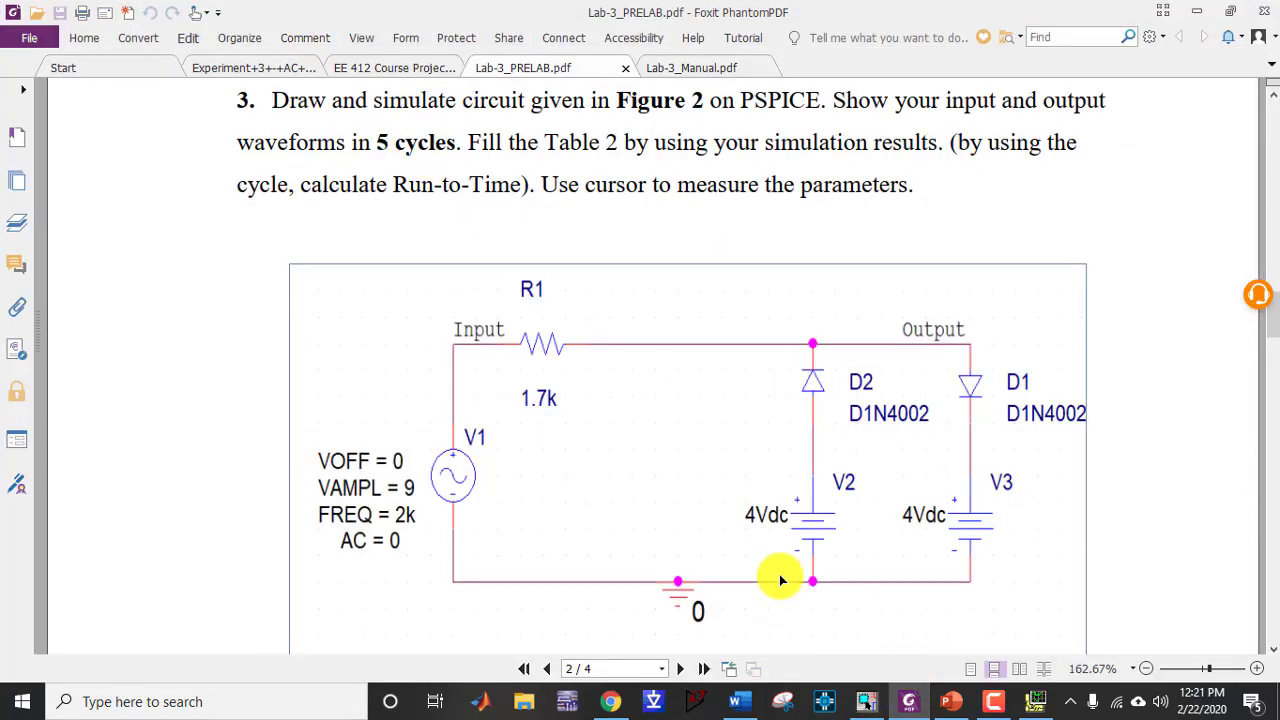
pyautogui.click(745, 704)
pyautogui.scroll(5, 690, 420)
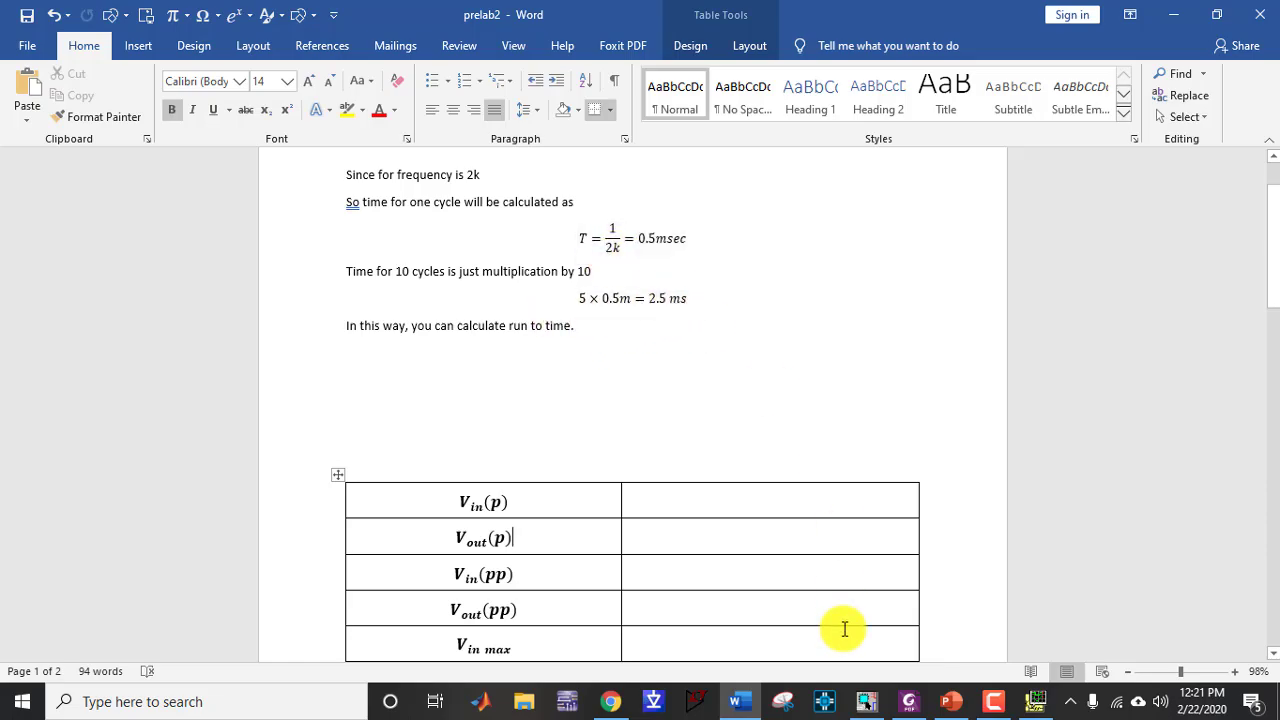
pyautogui.click(866, 701)
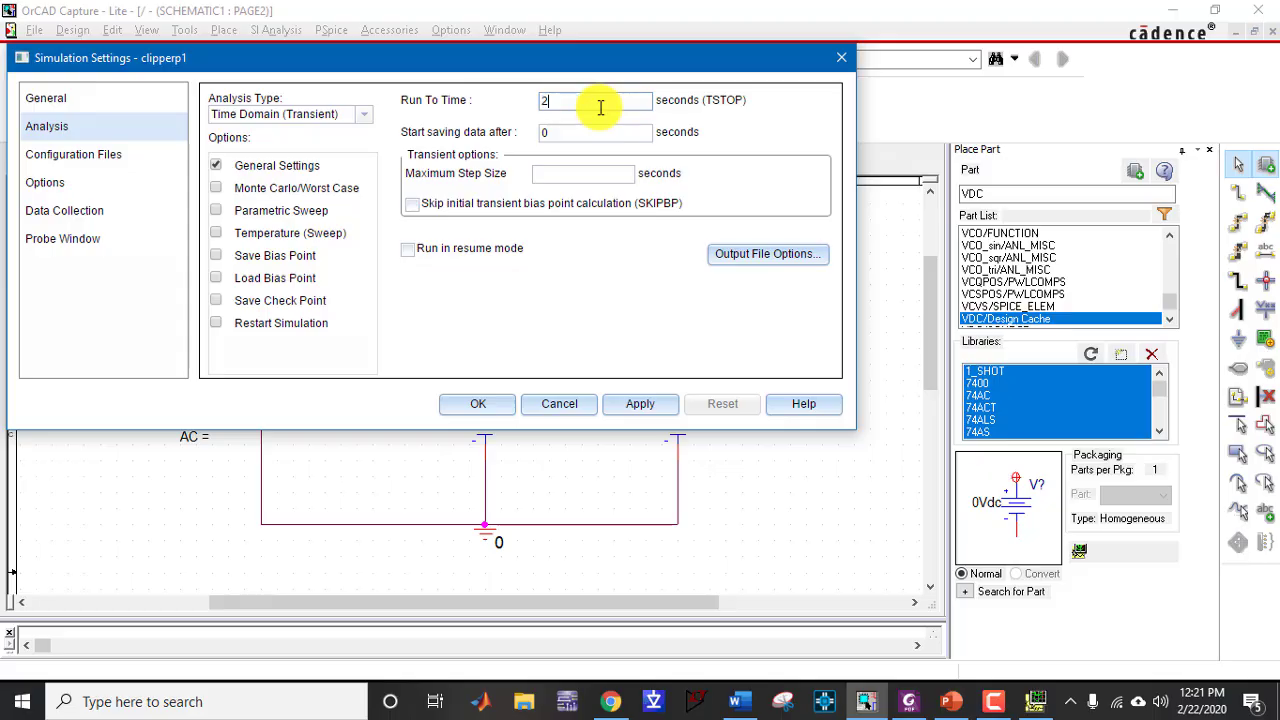
pyautogui.click(575, 174)
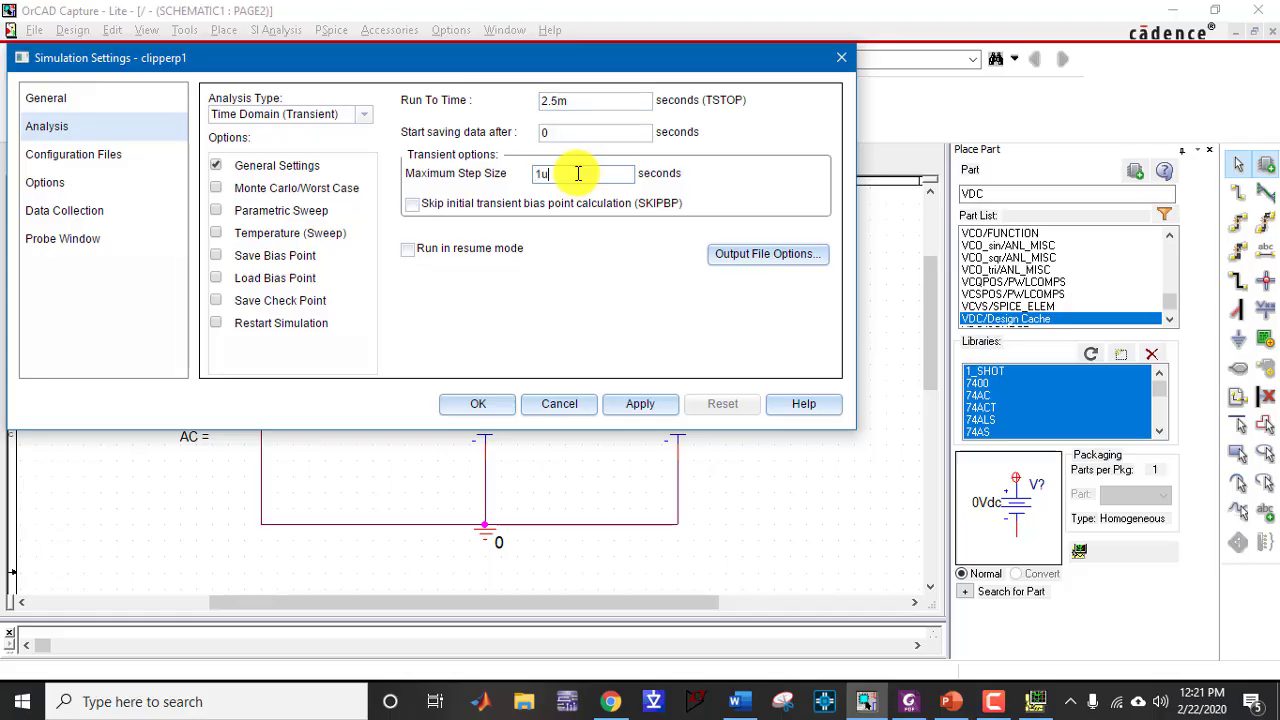
pyautogui.write('1u')
pyautogui.click(630, 412)
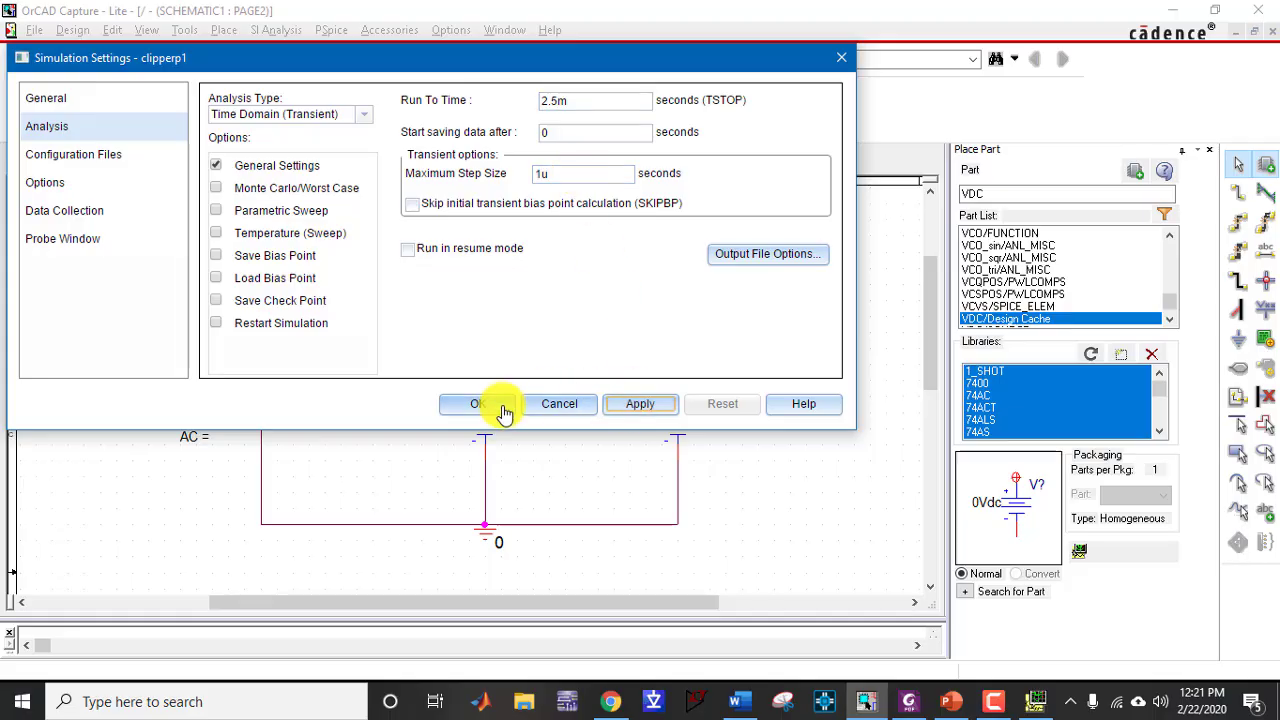
pyautogui.click(478, 404)
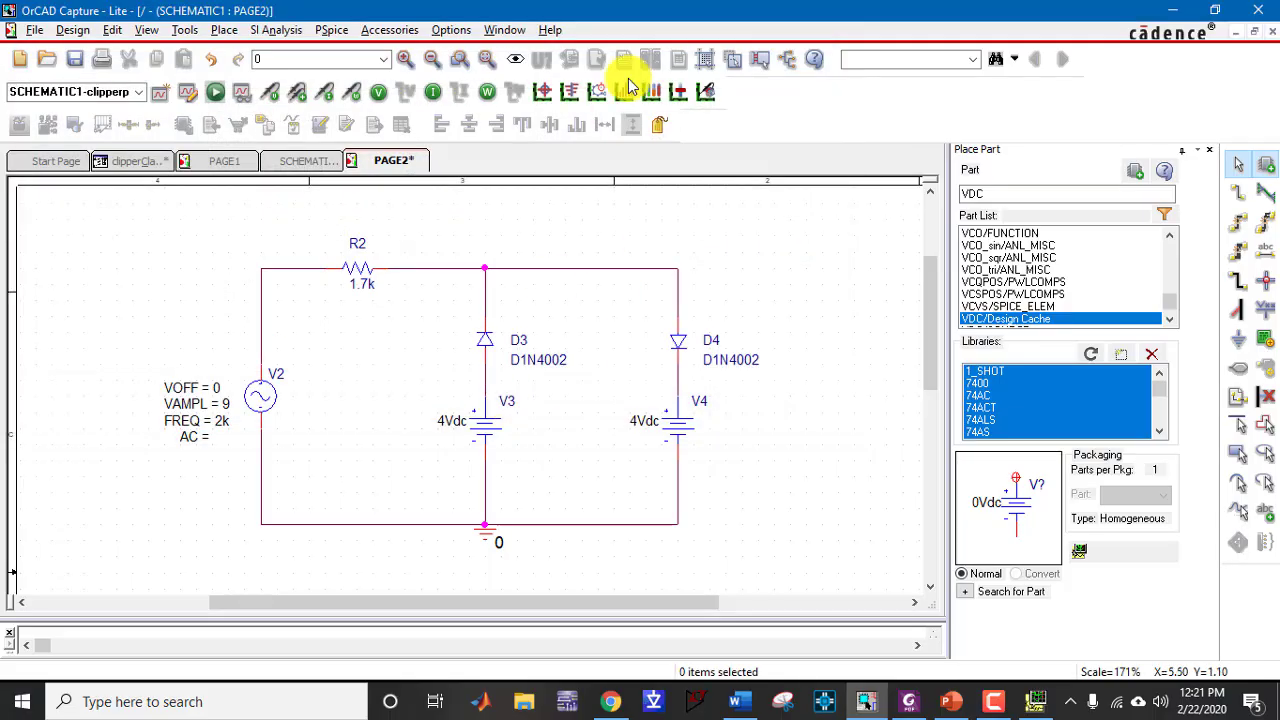
# Run the clipperp1 simulation, look at the PSpice A/D window, and return to the schematic in OrCAD Capture
pyautogui.click(213, 96)
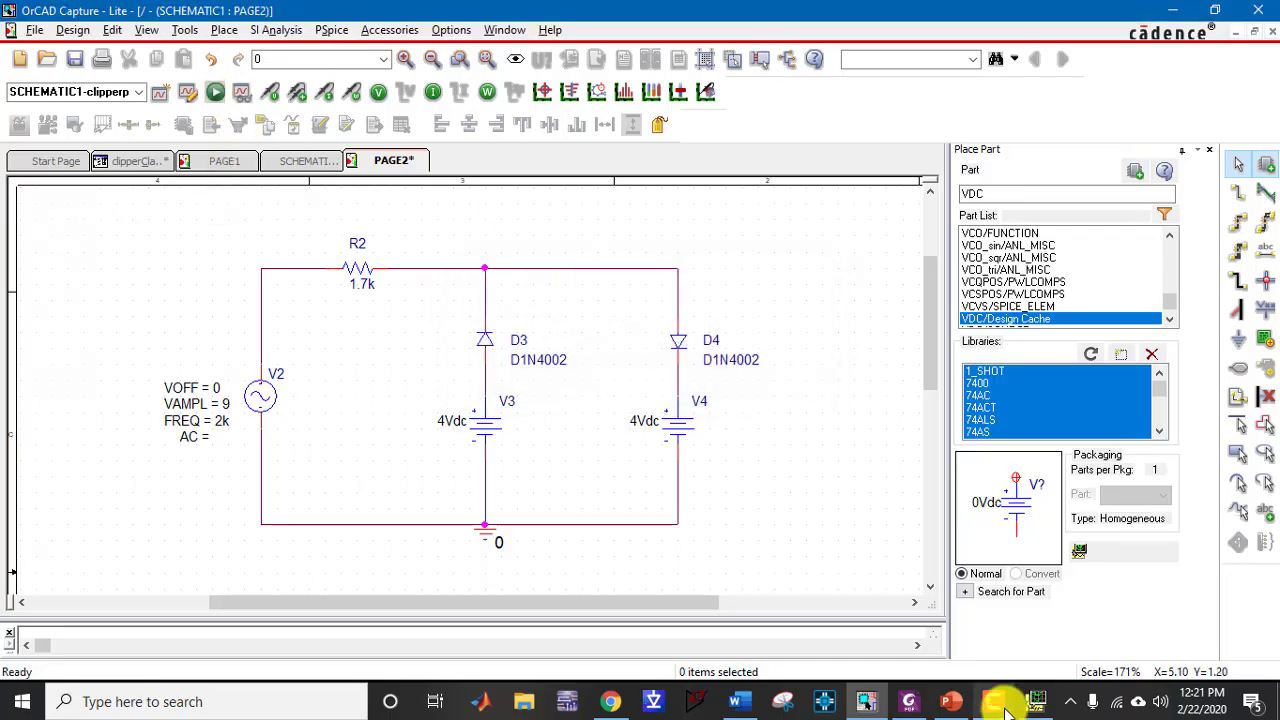
pyautogui.click(1036, 705)
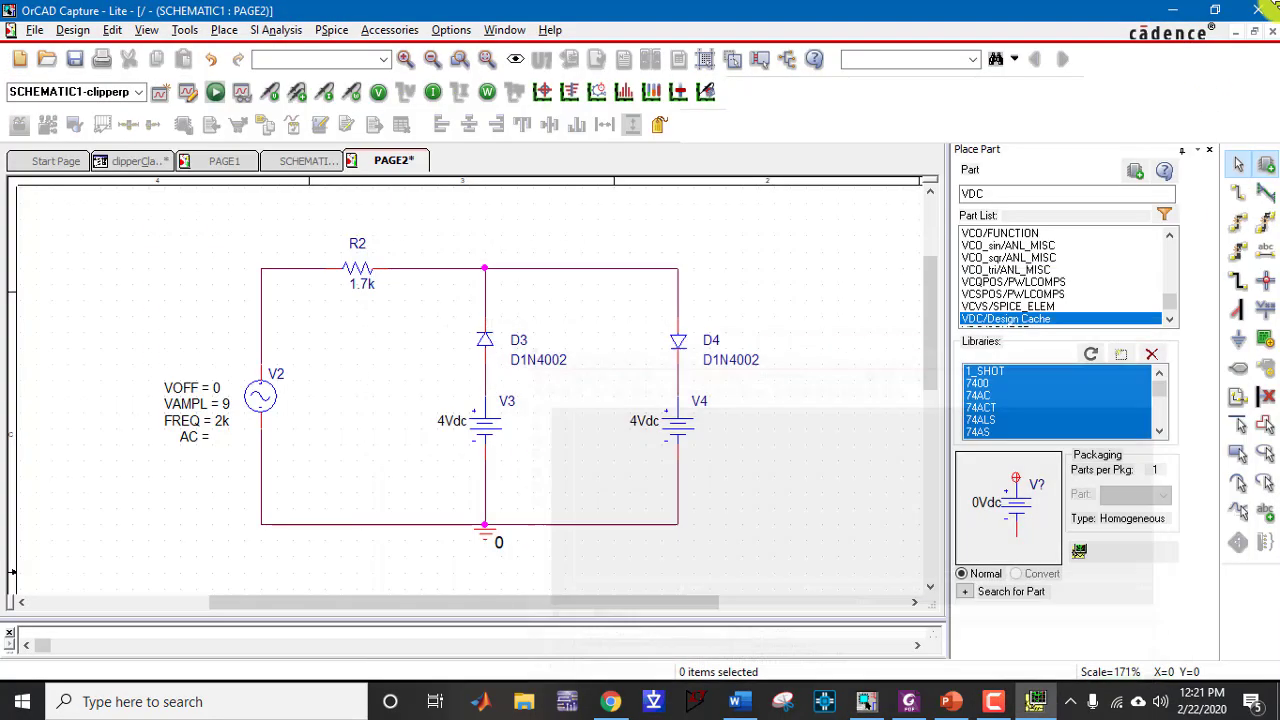
pyautogui.click(1172, 10)
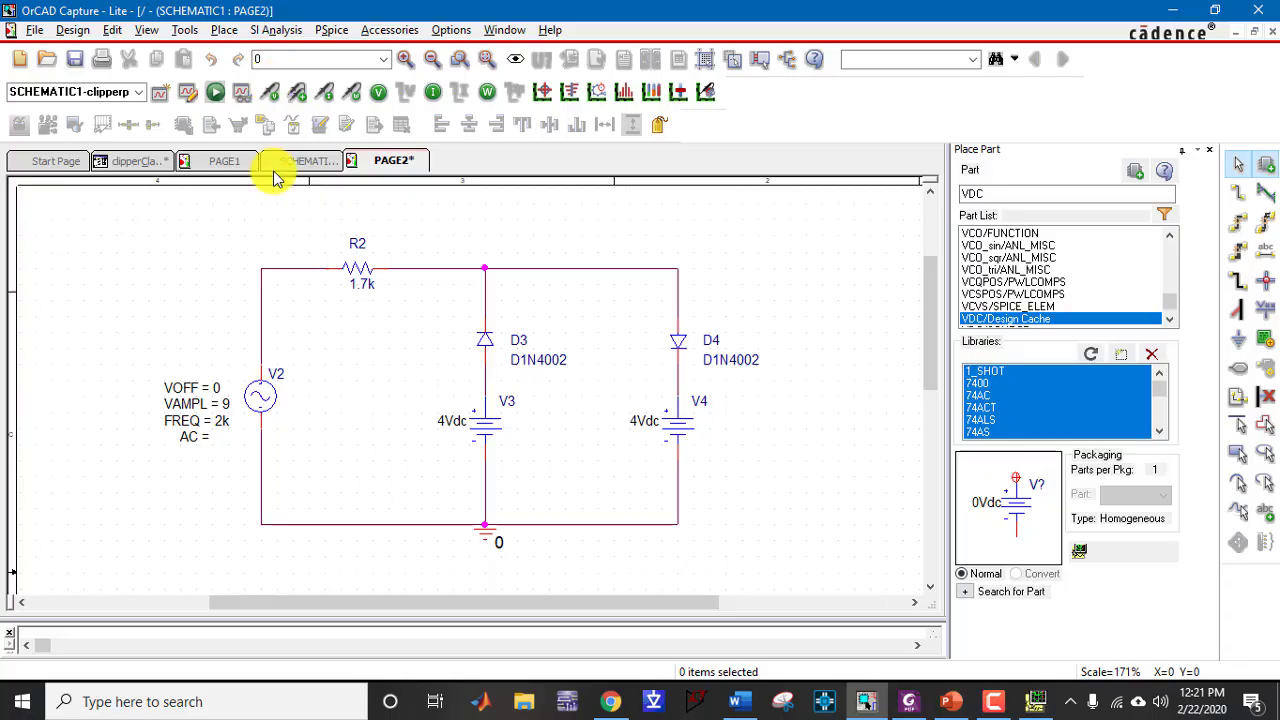
# Place voltage markers on the input wire before R2 and at the output junction above D3, and switch to PSpice A/D to view the waveforms
pyautogui.click(285, 278)
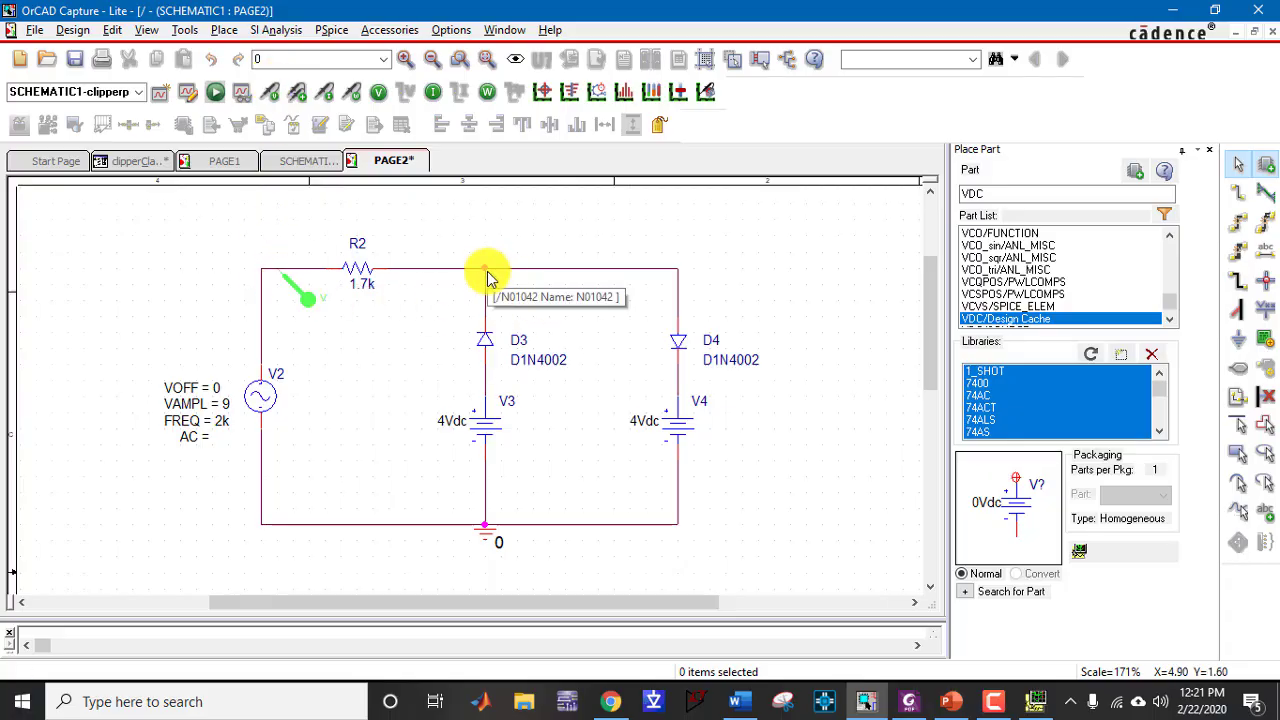
pyautogui.click(486, 271)
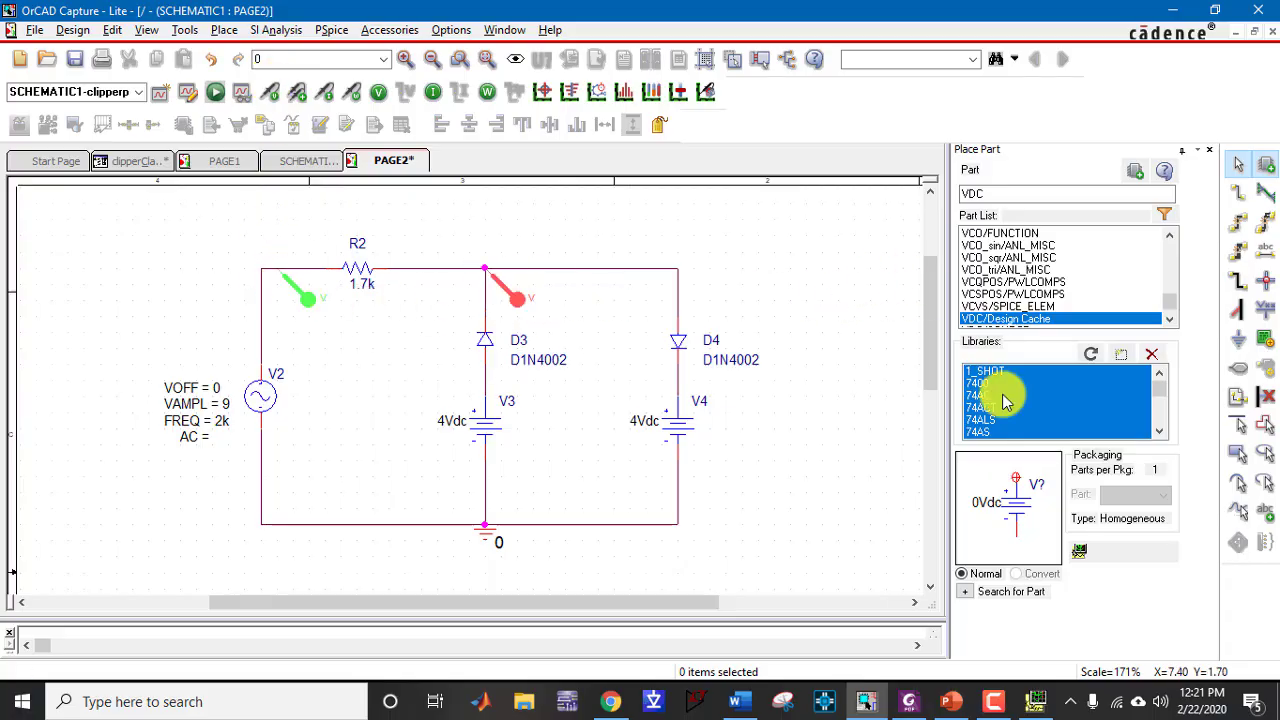
pyautogui.click(1056, 700)
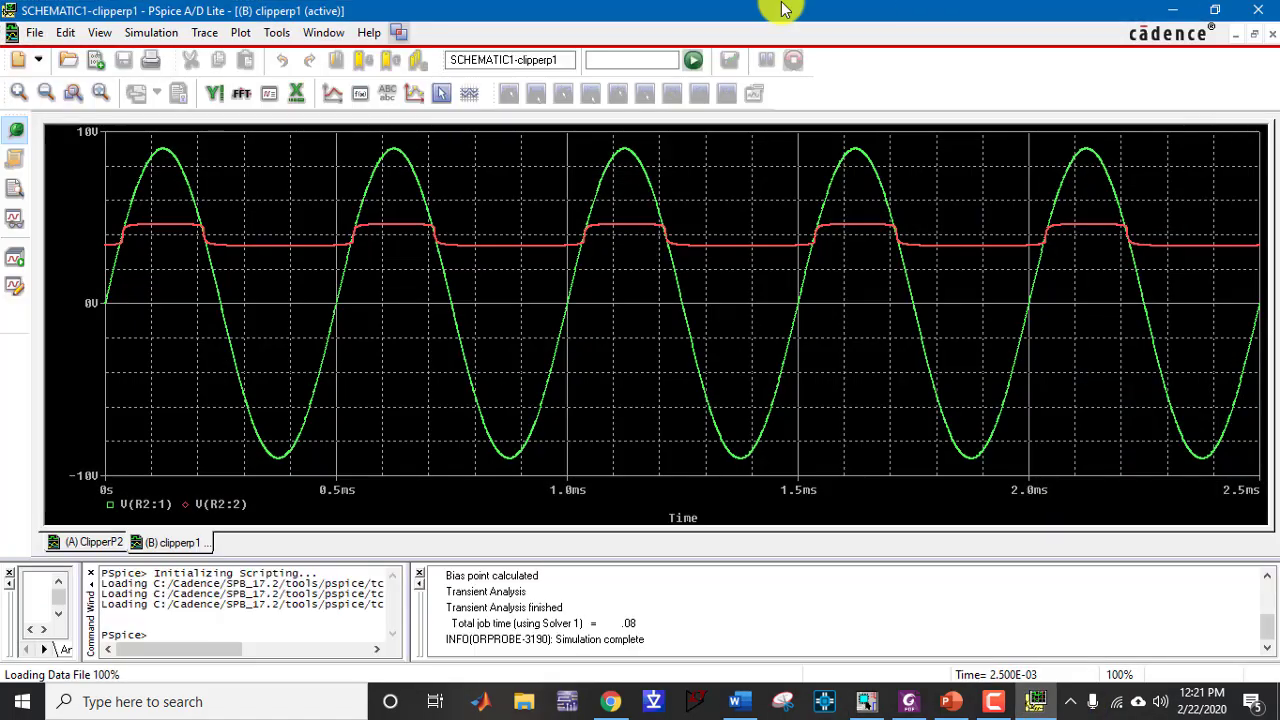
# Enable the plot cursor and mark a peak and a trough of the input trace V(R2:1) with value labels
pyautogui.click(441, 96)
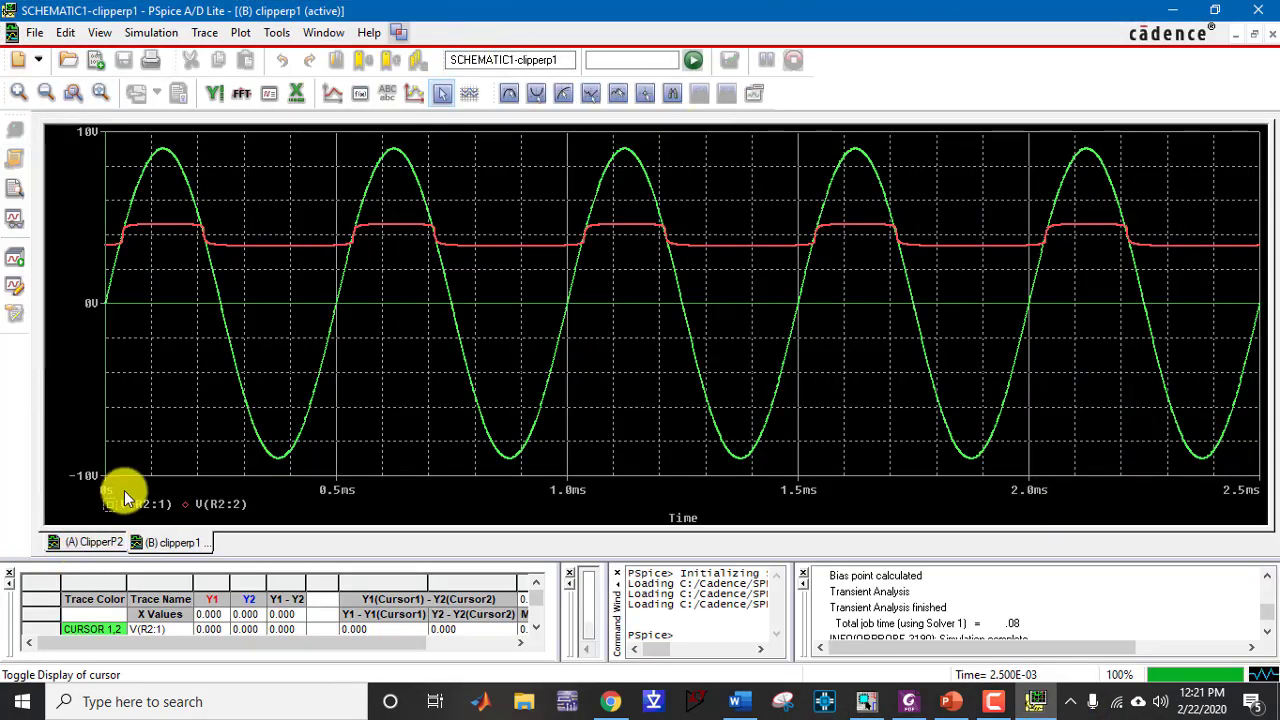
pyautogui.click(509, 97)
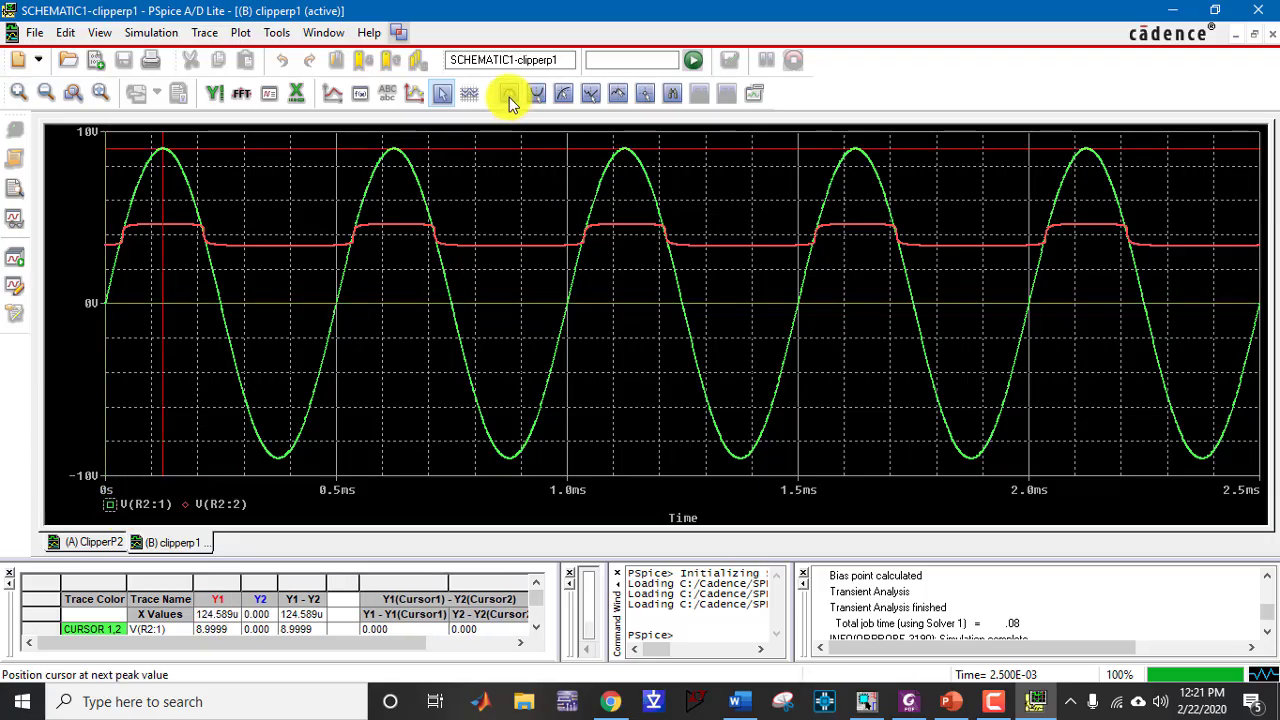
pyautogui.click(750, 97)
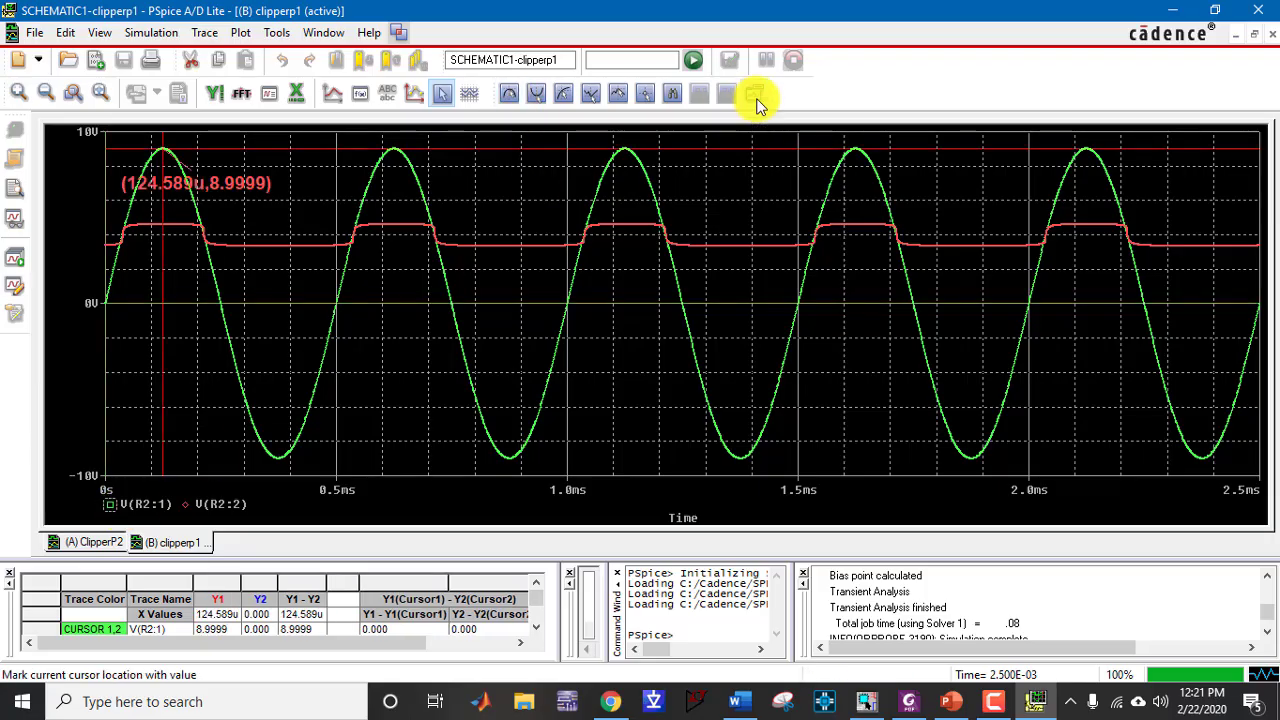
pyautogui.click(537, 95)
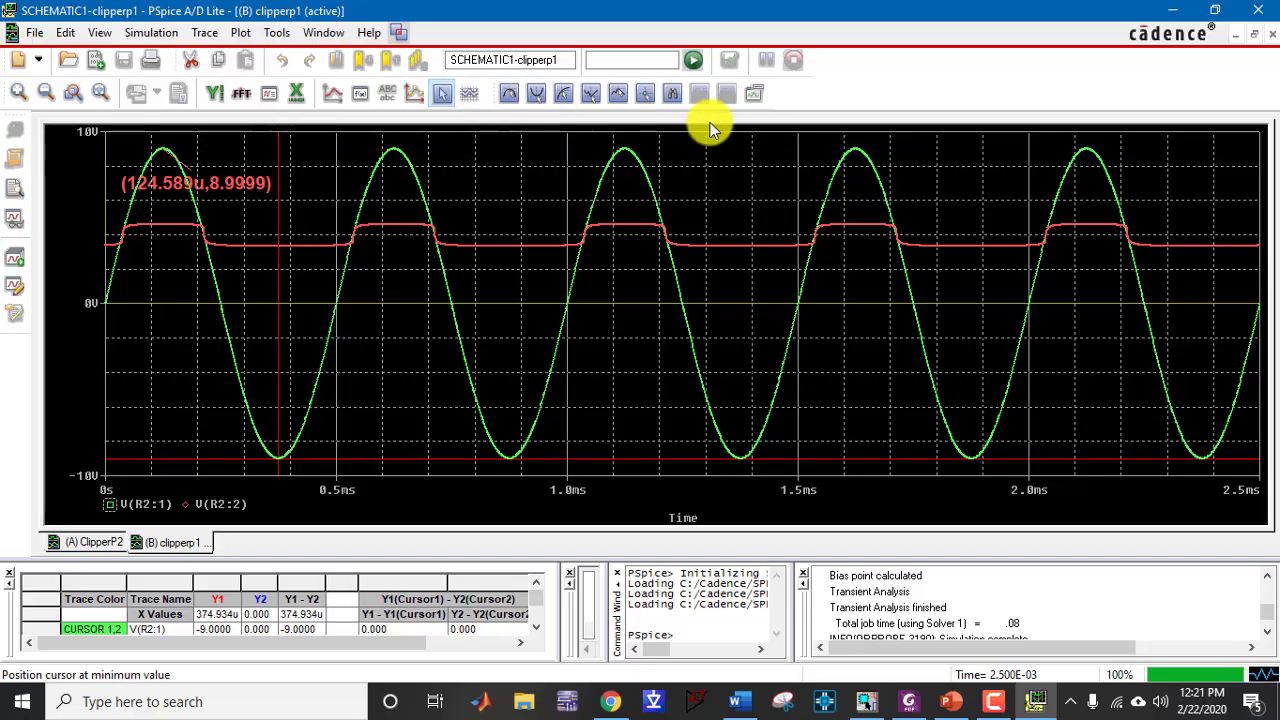
pyautogui.click(755, 96)
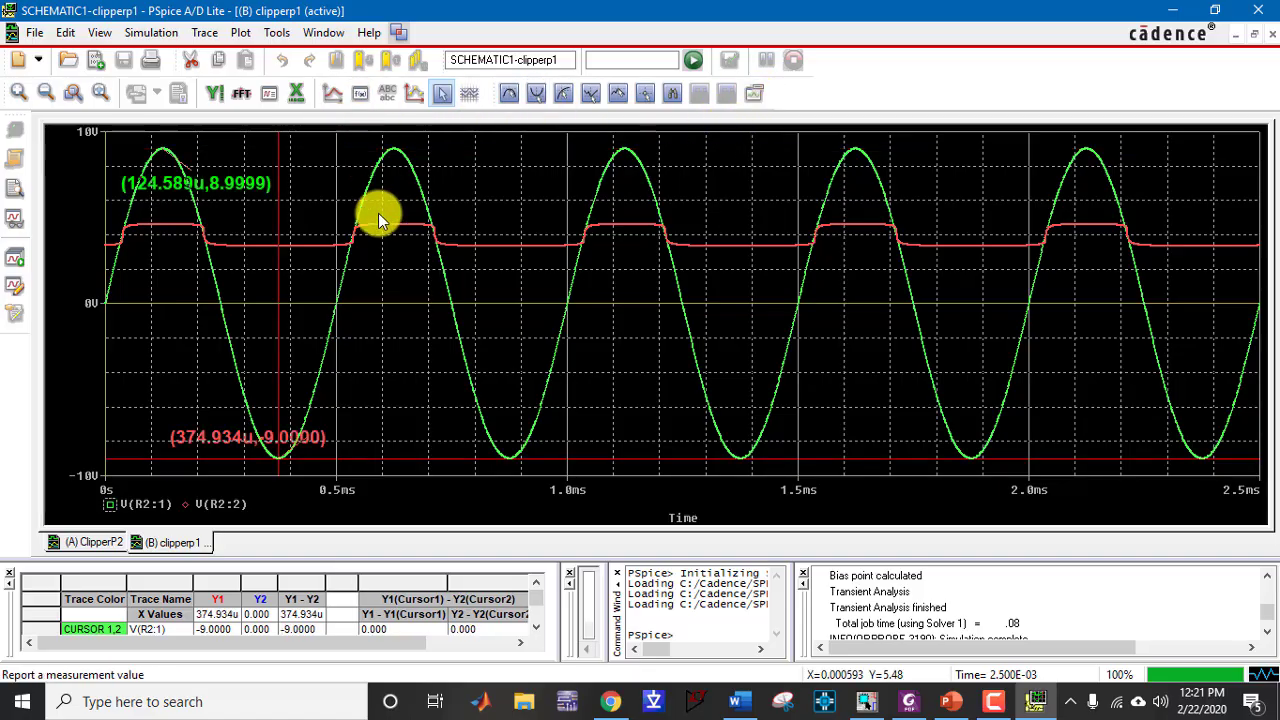
# Mark a peak and a trough of the output trace V(R2:2) with value labels, and turn off the plot cursor
pyautogui.click(186, 509)
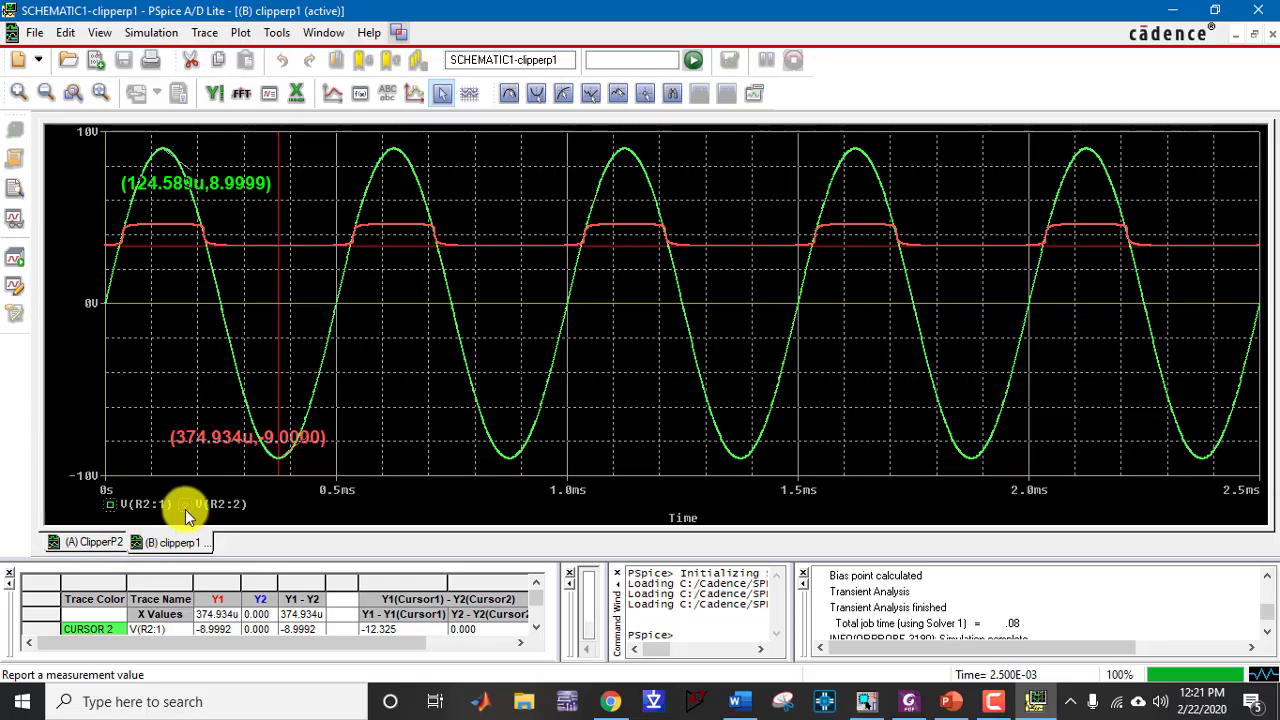
pyautogui.click(507, 93)
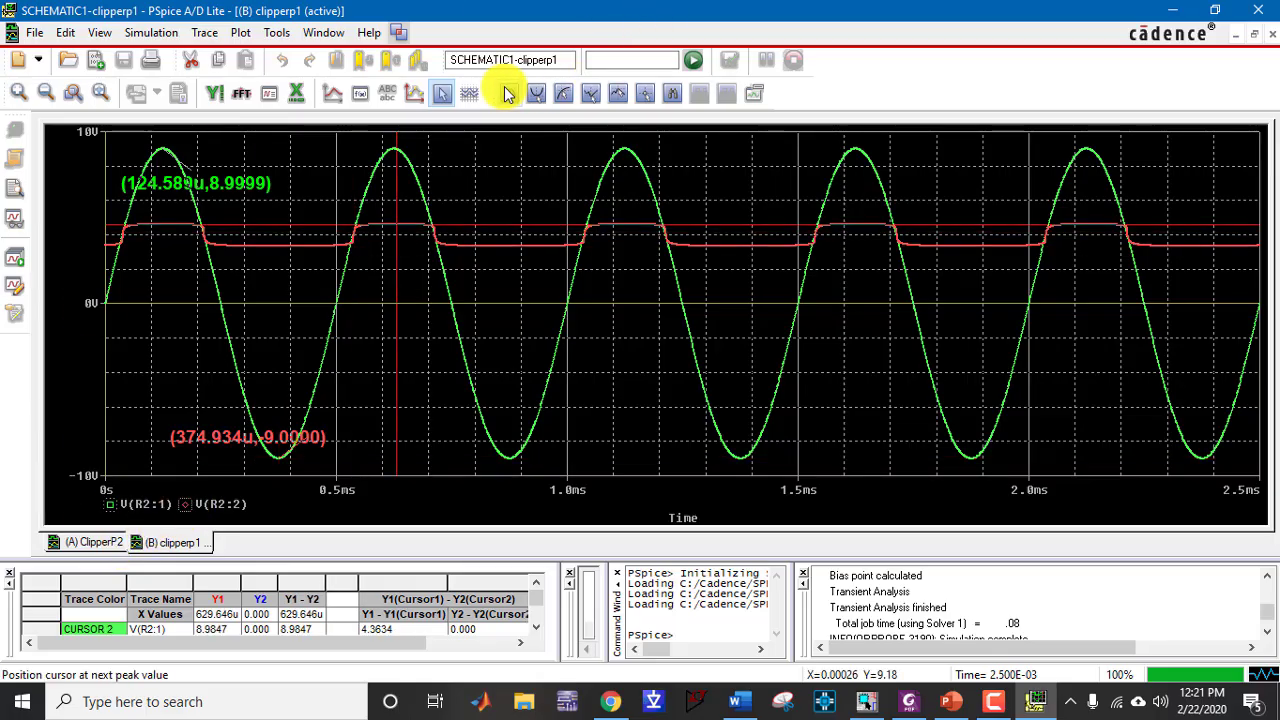
pyautogui.click(507, 93)
pyautogui.click(507, 93)
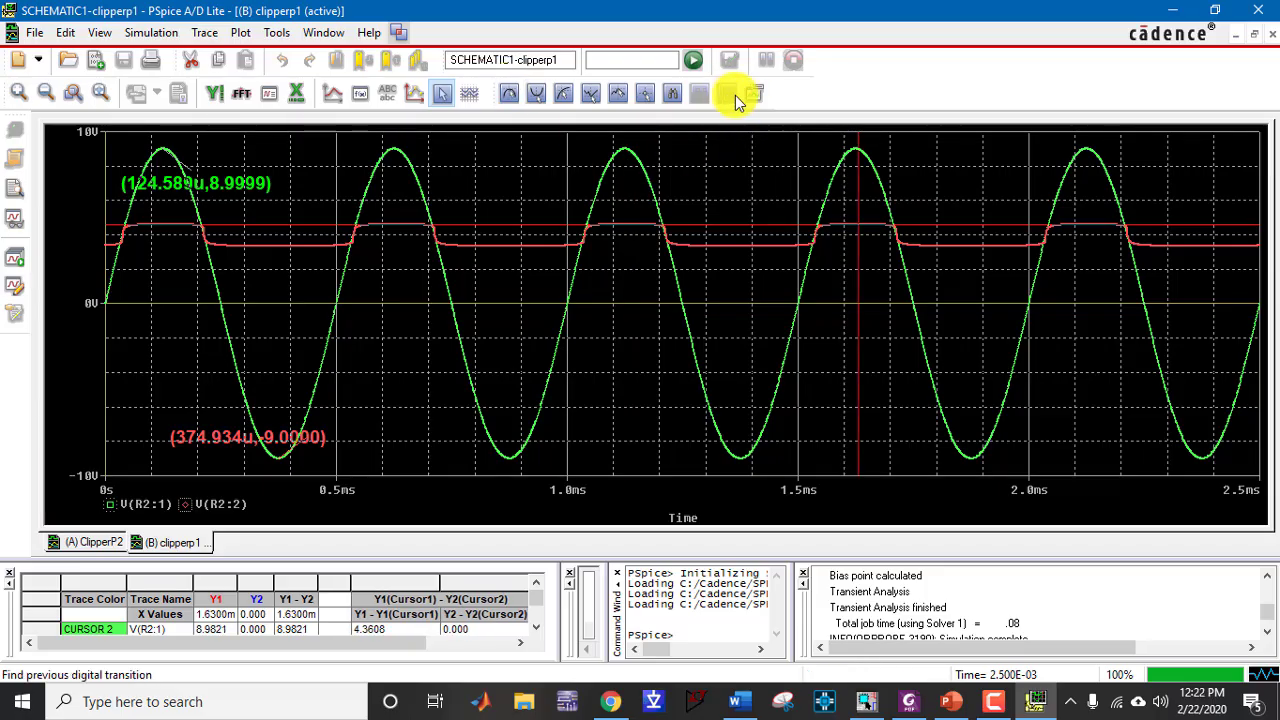
pyautogui.click(750, 95)
pyautogui.click(535, 94)
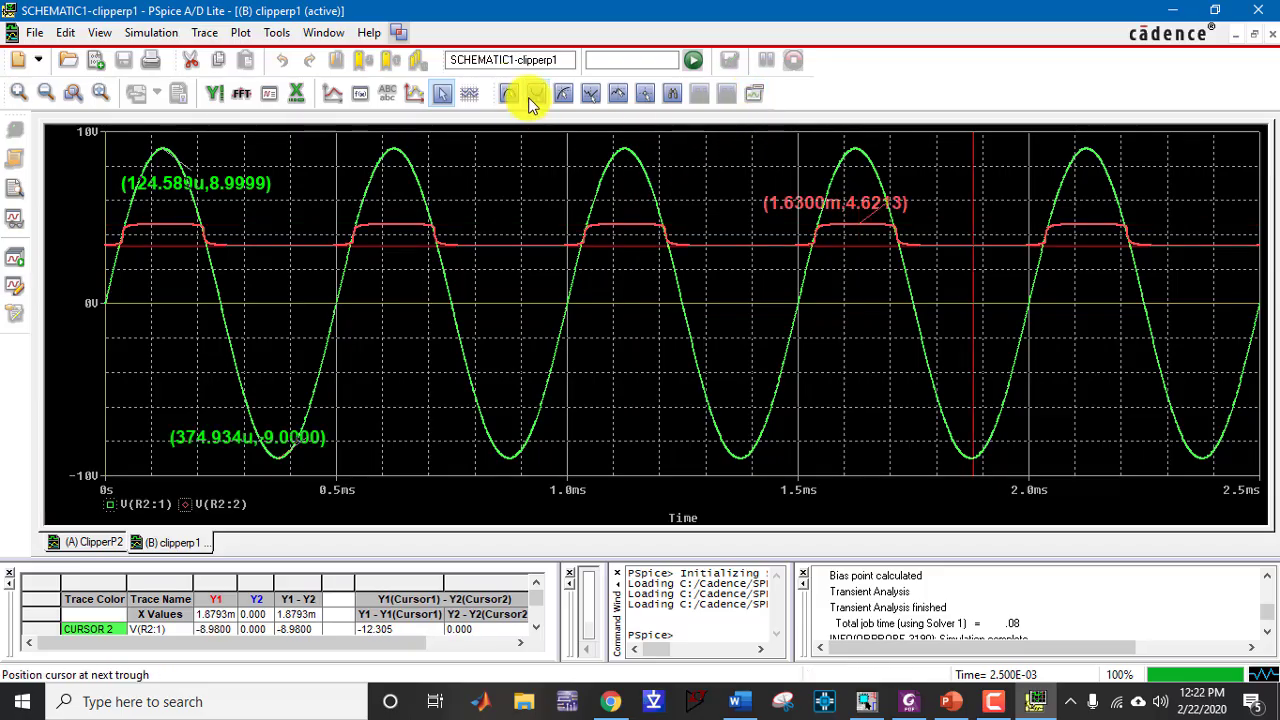
pyautogui.click(755, 95)
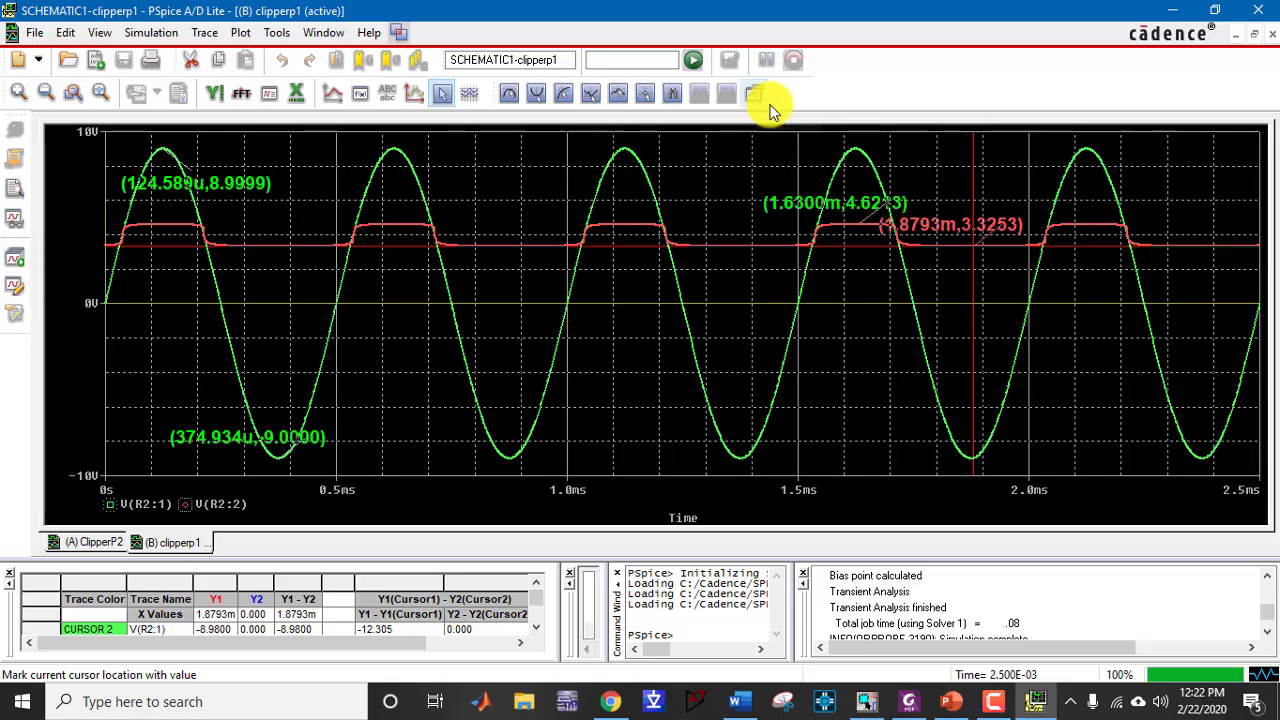
pyautogui.click(442, 93)
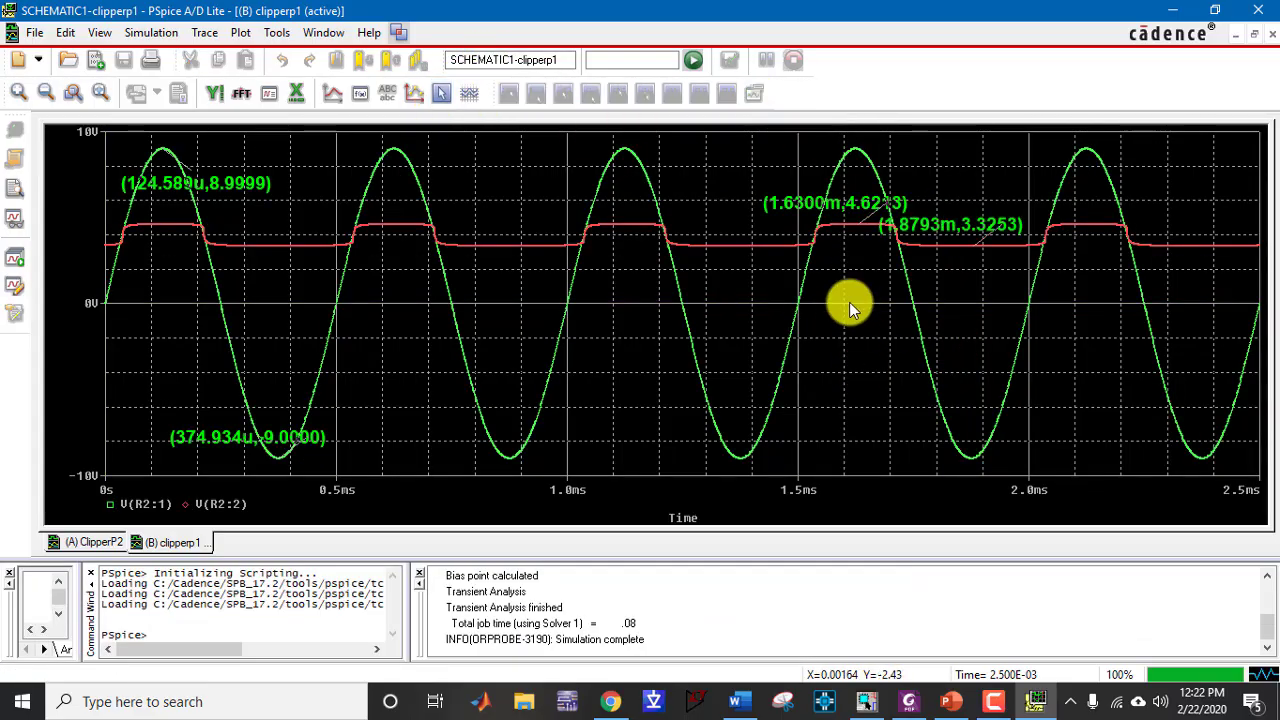
# Move the V(R2:1) peak and trough labels and the V(R2:2) peak label clear of the waveforms, leaving the V(R2:2) trough label's text unedited
pyautogui.click(252, 185)
pyautogui.moveTo(323, 180); pyautogui.dragTo(386, 177)
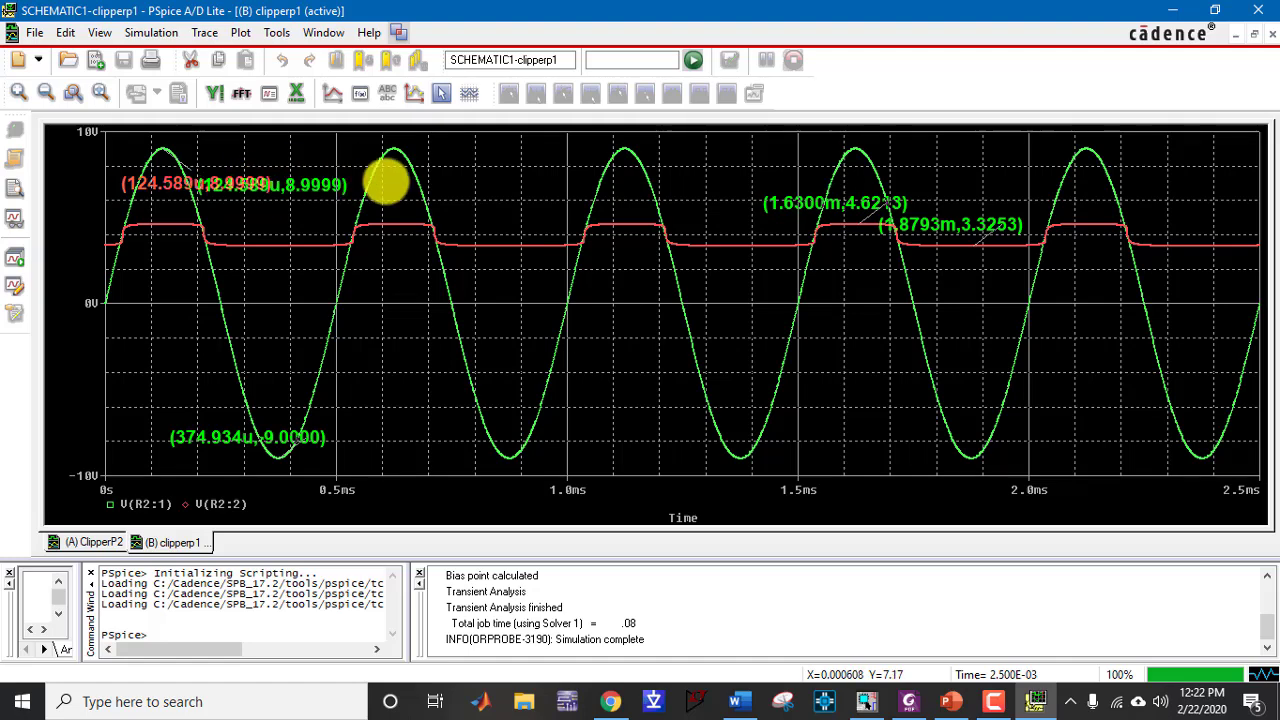
pyautogui.click(321, 438)
pyautogui.moveTo(321, 438); pyautogui.dragTo(443, 457)
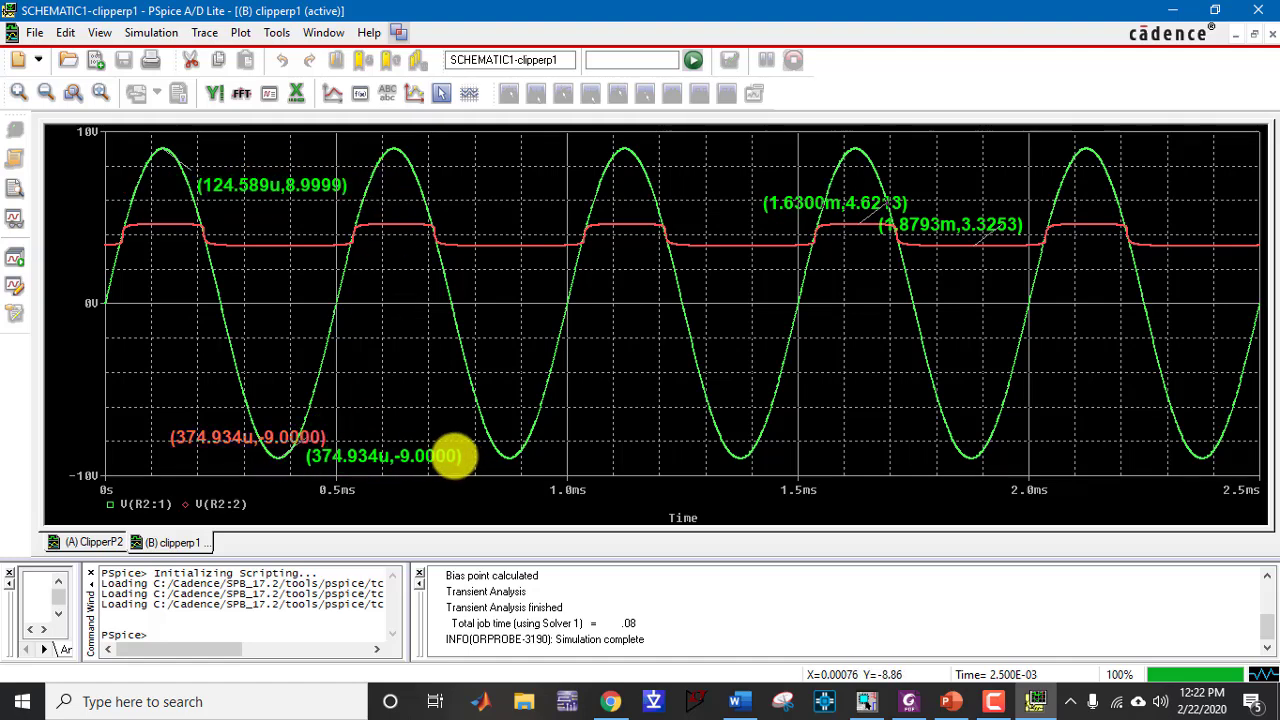
pyautogui.click(792, 206)
pyautogui.moveTo(792, 206); pyautogui.dragTo(716, 184)
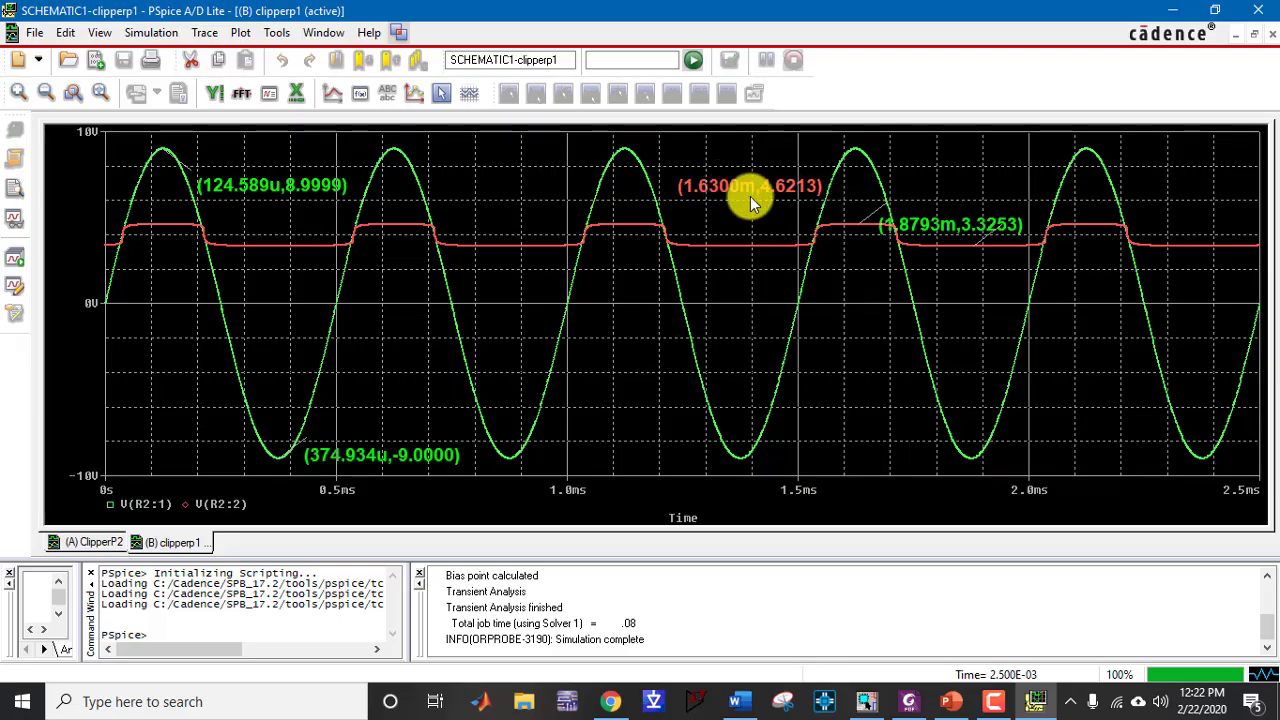
pyautogui.doubleClick(948, 222)
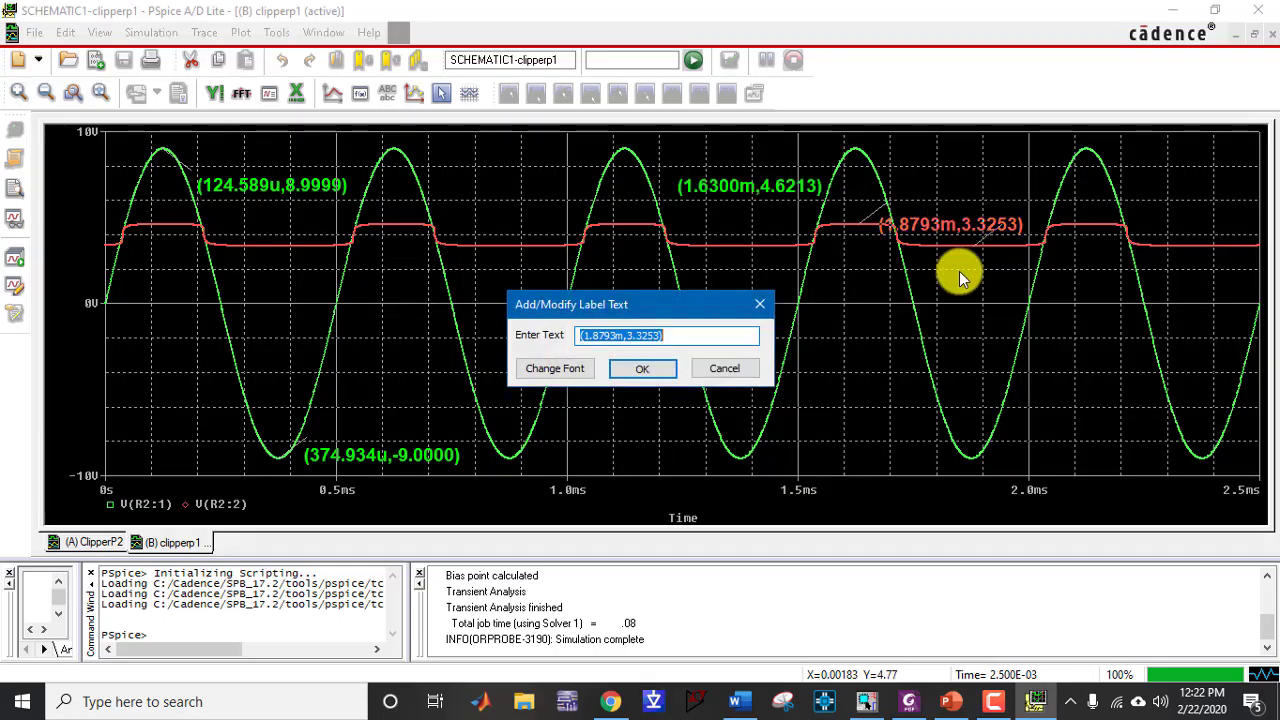
pyautogui.click(724, 368)
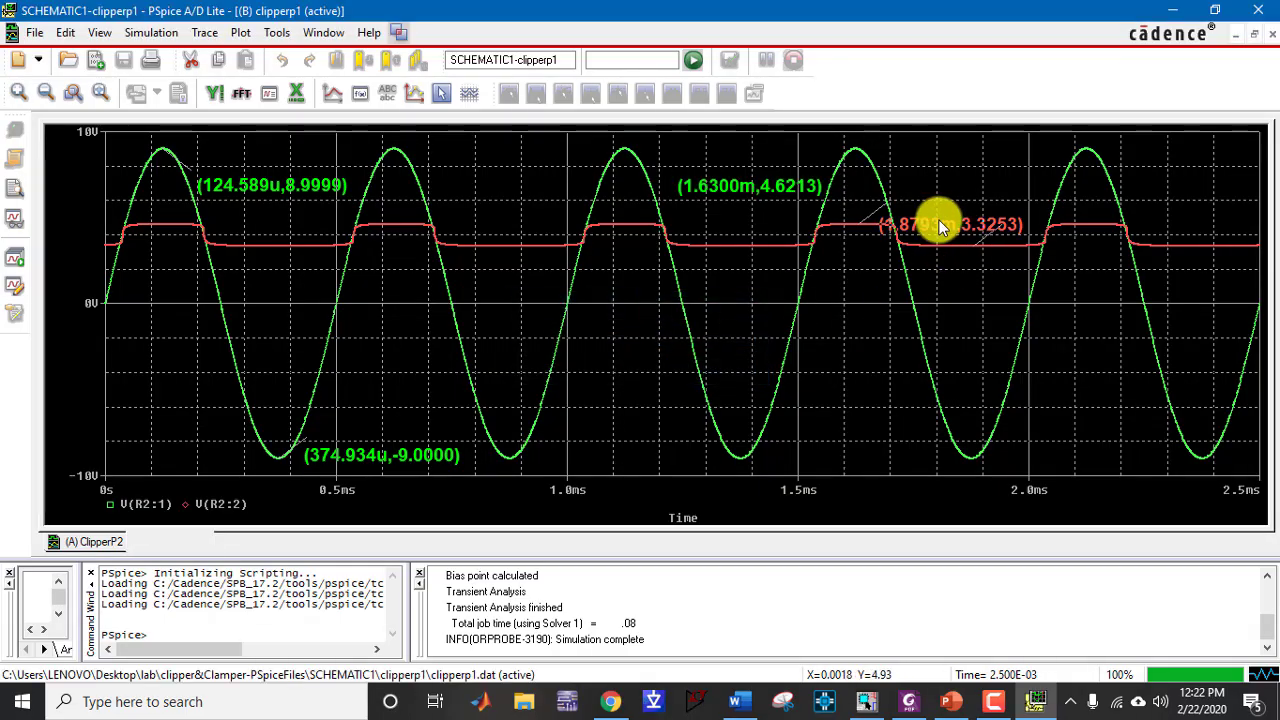
# Move the V(R2:2) trough label below the output trace, clear of the waveform
pyautogui.moveTo(937, 220); pyautogui.dragTo(945, 282)
pyautogui.click(847, 375)
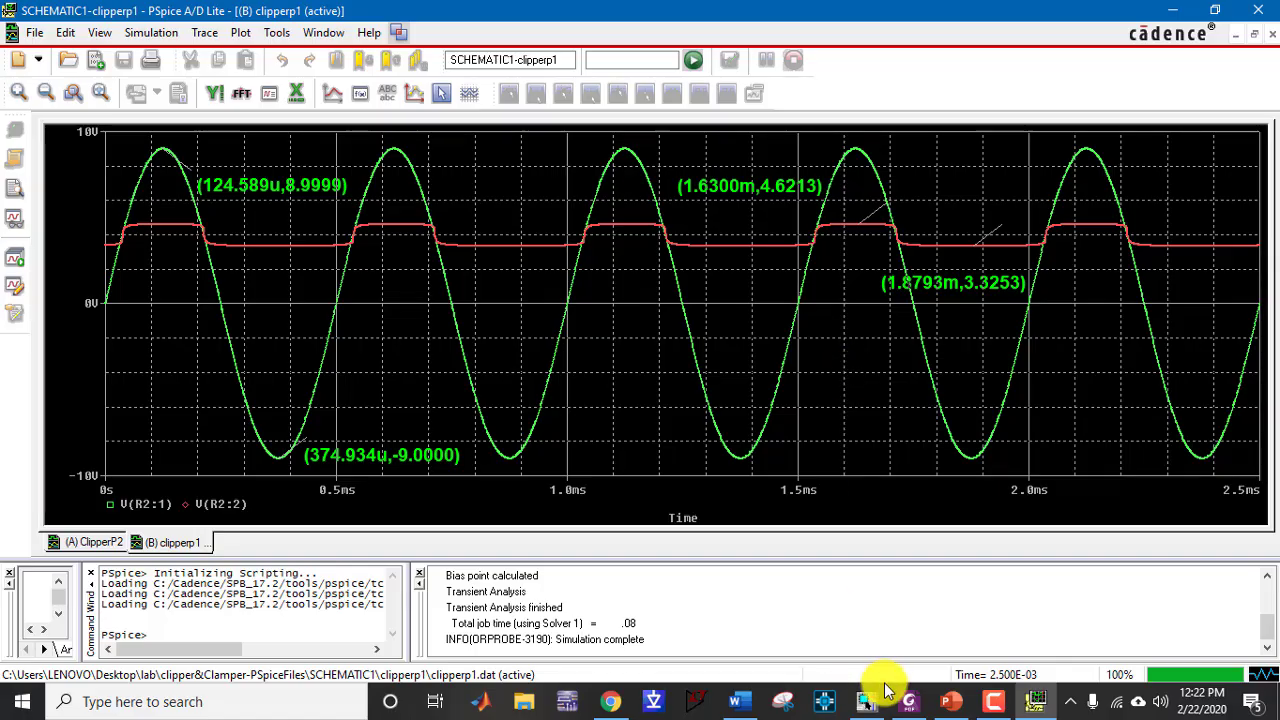
# Switch to the prelab2 document in Word and enter 8.999 V as Vin(p) in the results table
pyautogui.click(742, 701)
pyautogui.scroll(-2, 737, 514)
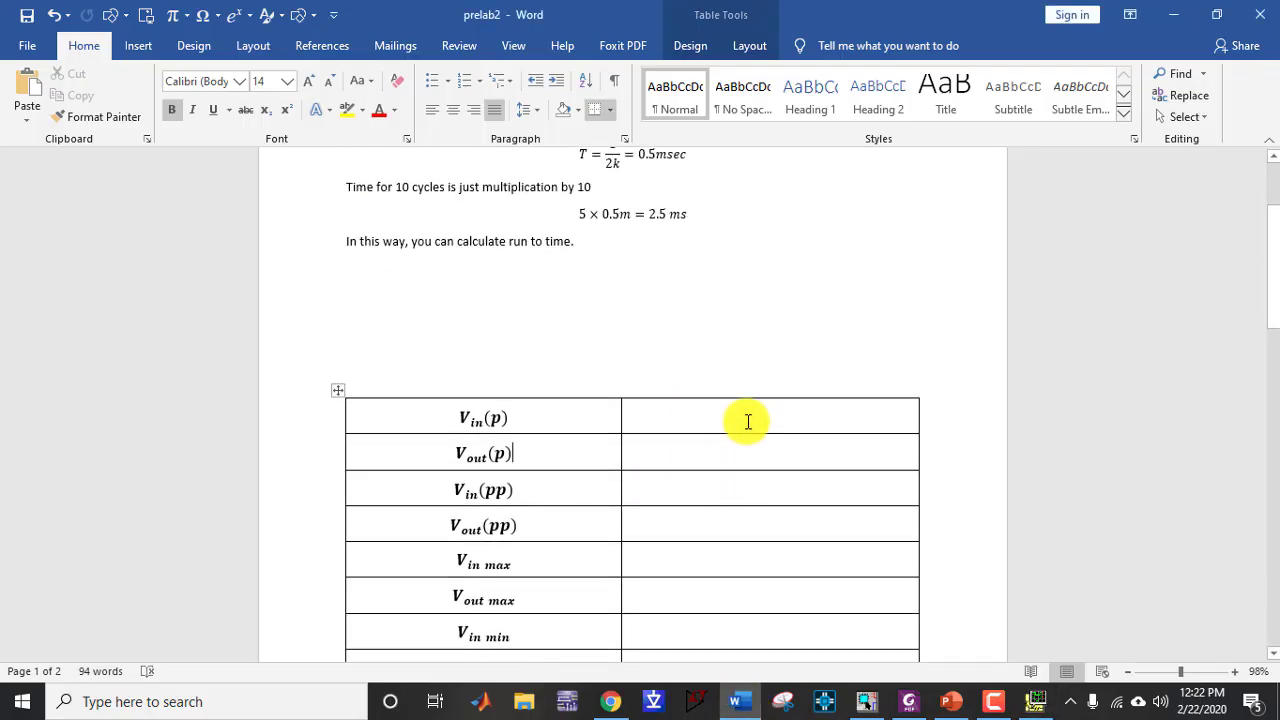
pyautogui.hotkey('alt', 'Tab')
pyautogui.hotkey('alt', 'Tab')
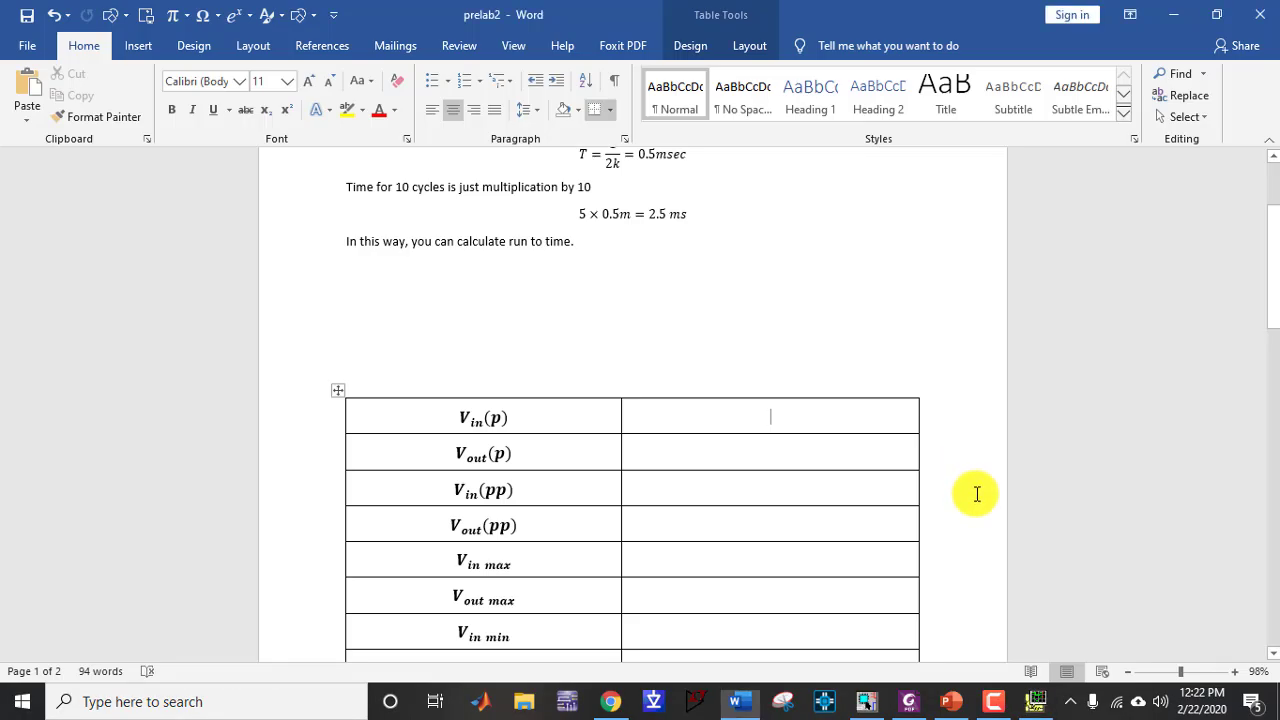
pyautogui.write('8.999 V')
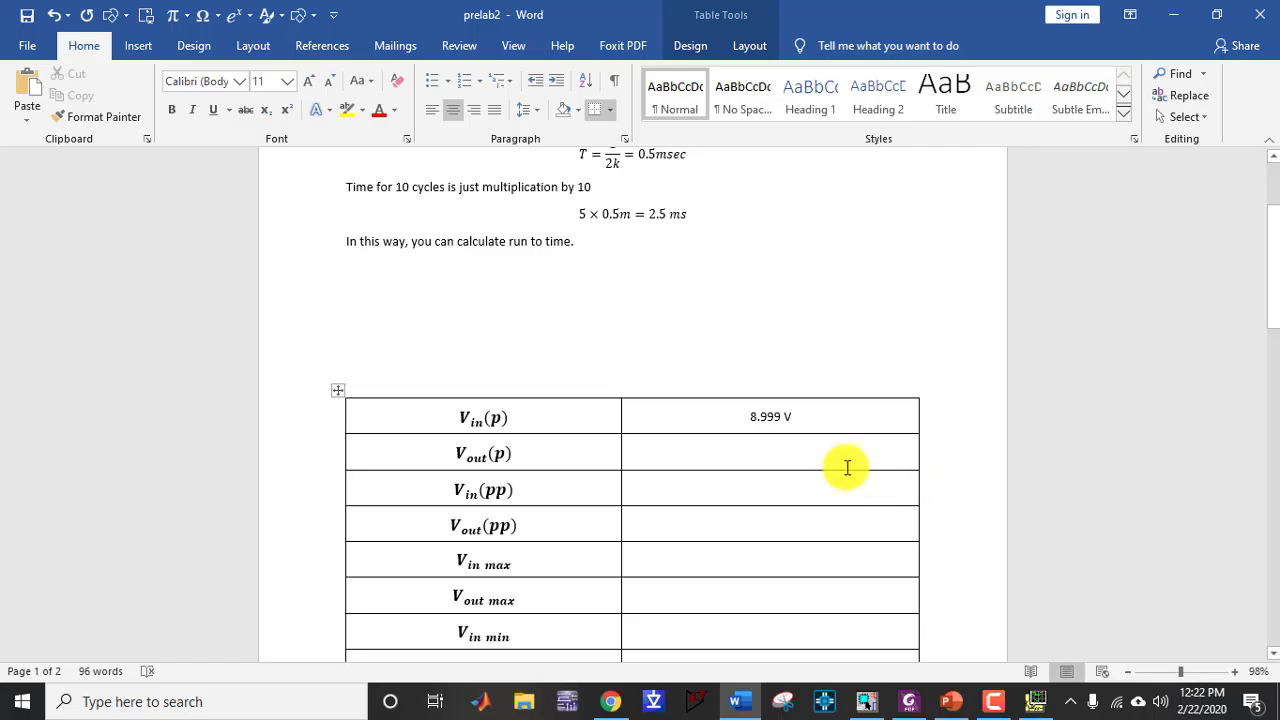
# Read the output trace's peak label in PSpice A/D and enter 4.6213 V as Vout(p) in the Word table
pyautogui.hotkey('alt', 'Tab')
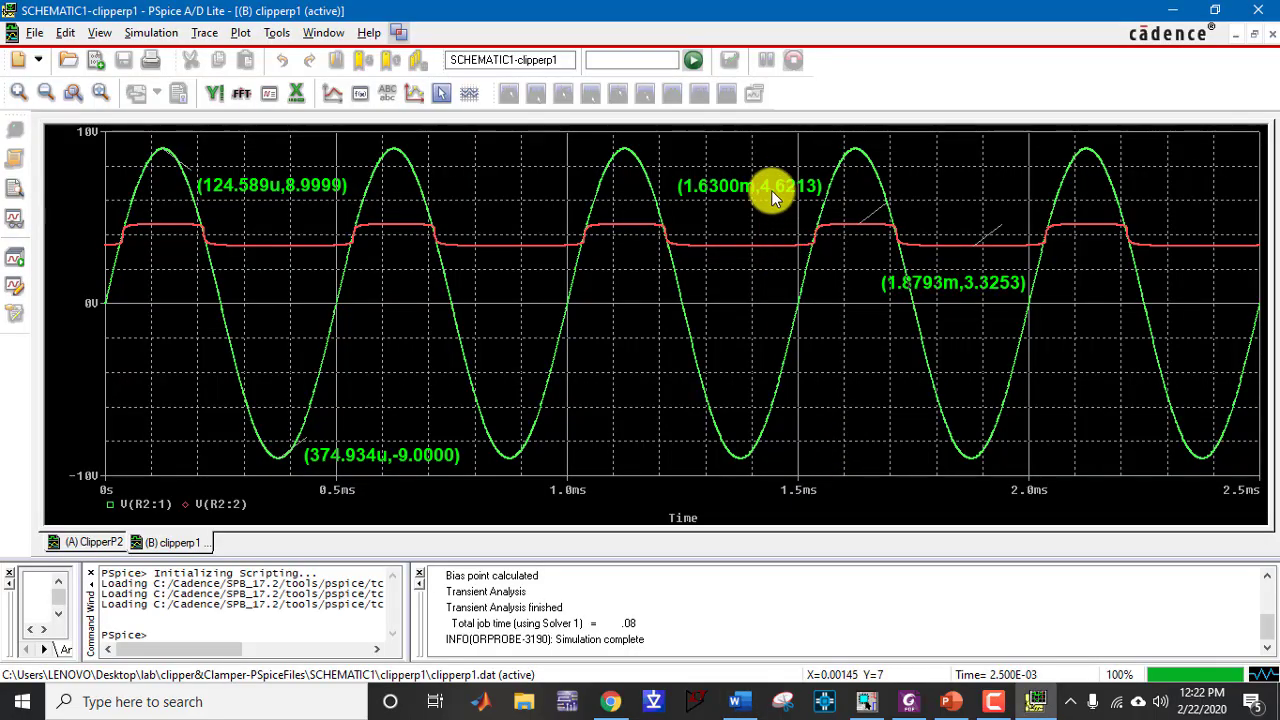
pyautogui.hotkey('alt', 'Tab')
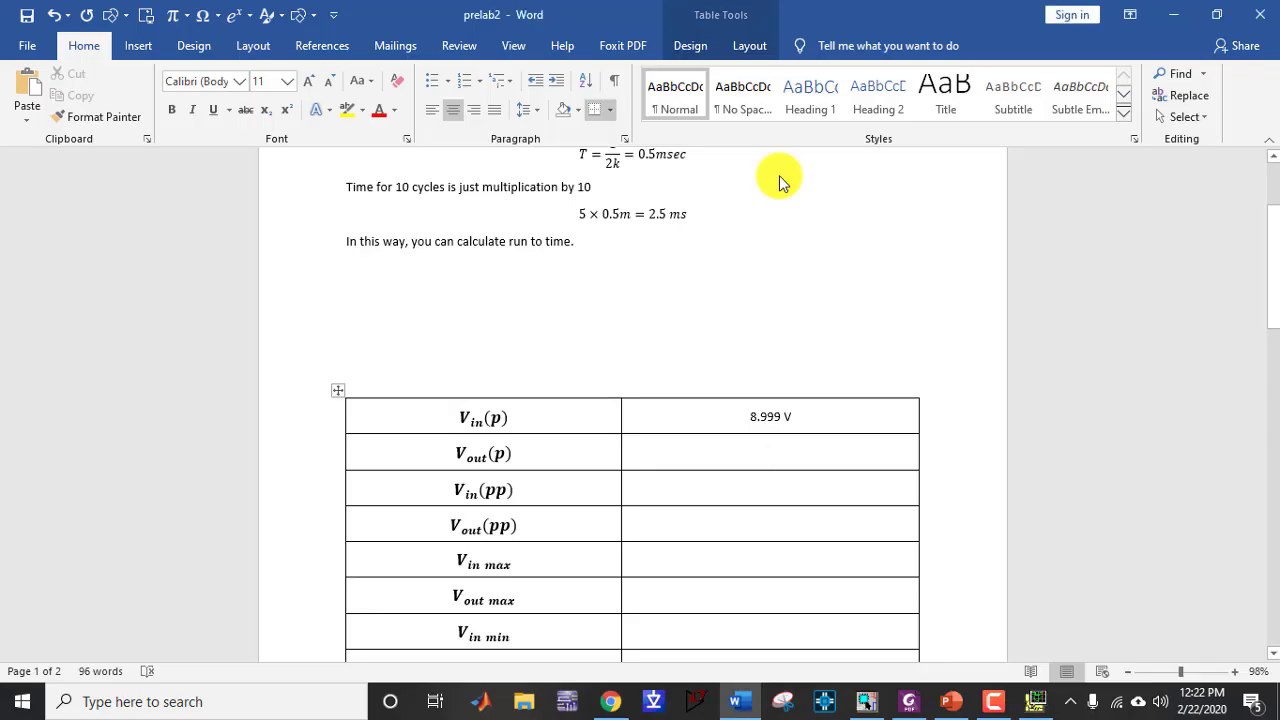
pyautogui.write('4.6')
pyautogui.hotkey('alt', 'Tab')
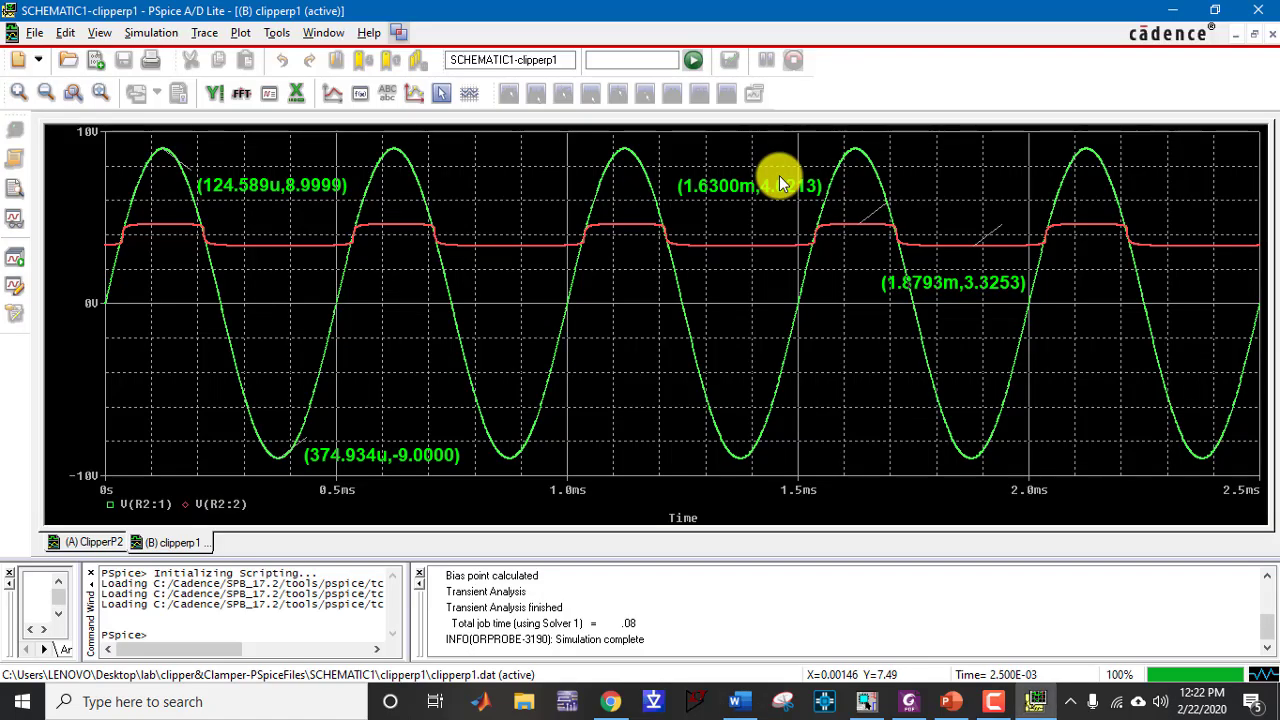
pyautogui.hotkey('alt', 'Tab')
pyautogui.write('.6213')
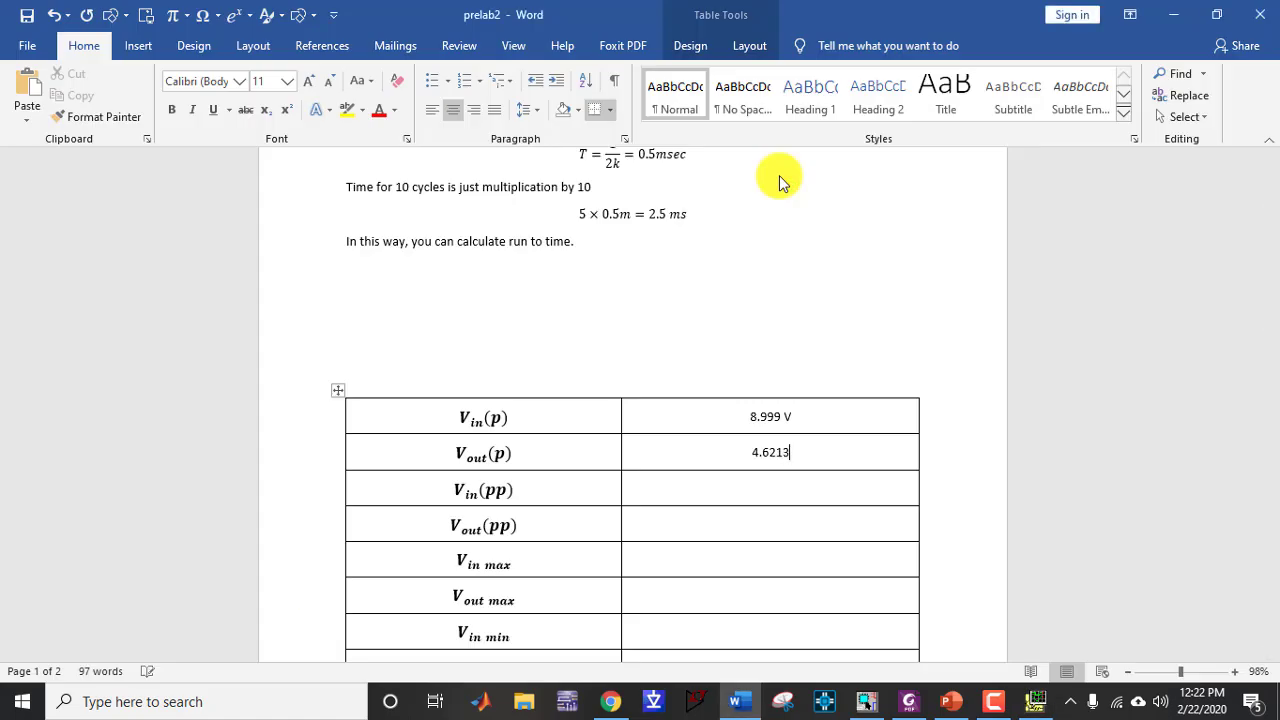
pyautogui.write(' V')
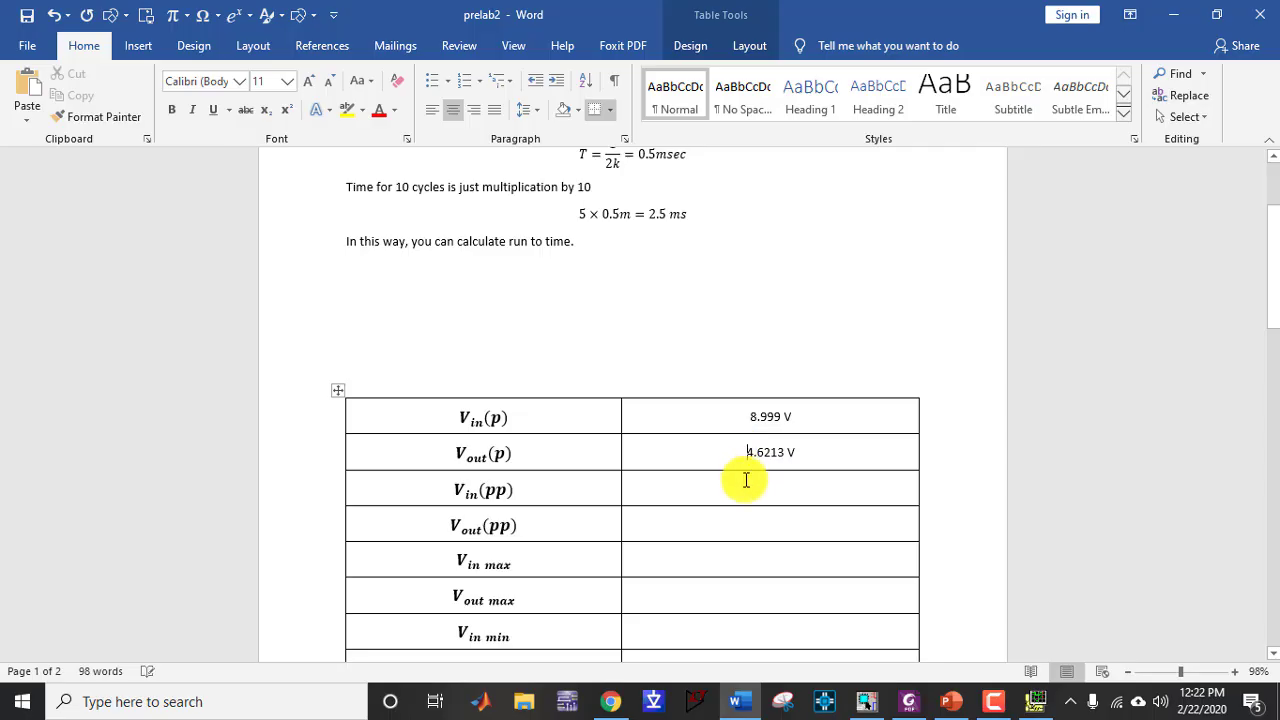
# Check the input peak and trough labels in PSpice A/D and enter 8.999 – (-9) =17.999 V for Vin(pp) in the Word table
pyautogui.hotkey('alt', 'Tab')
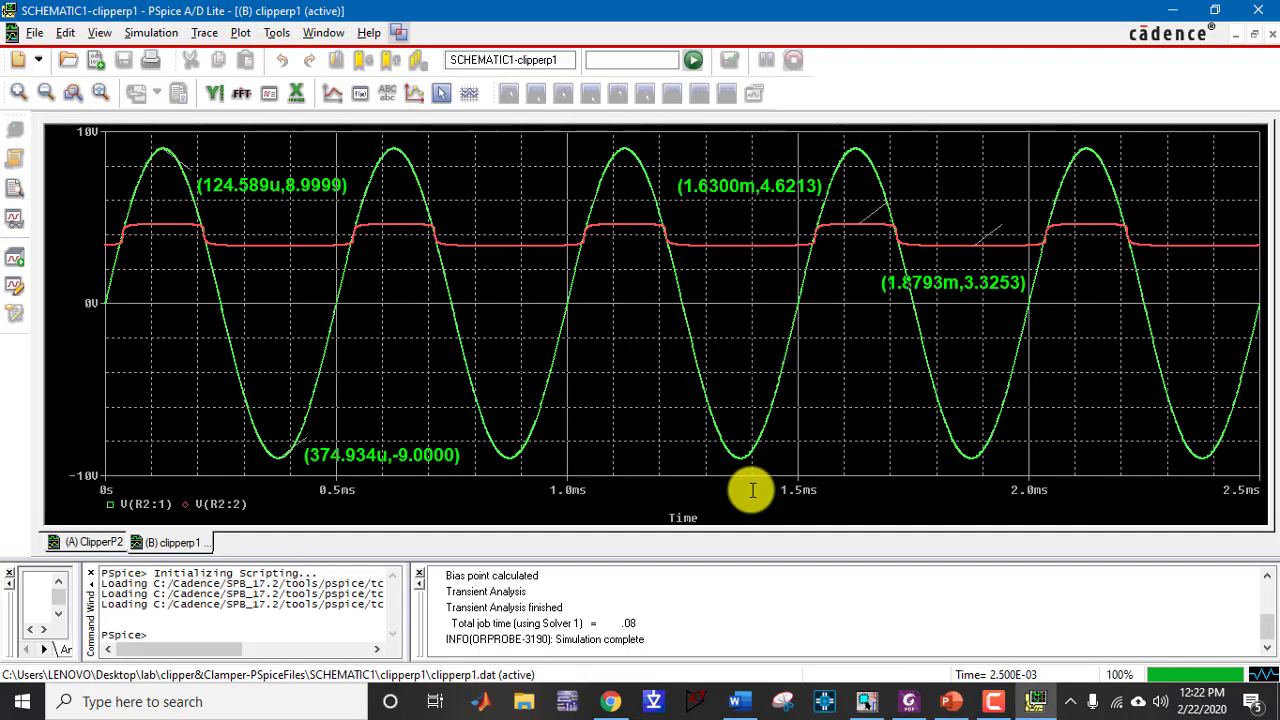
pyautogui.hotkey('alt', 'Tab')
pyautogui.write('8.999')
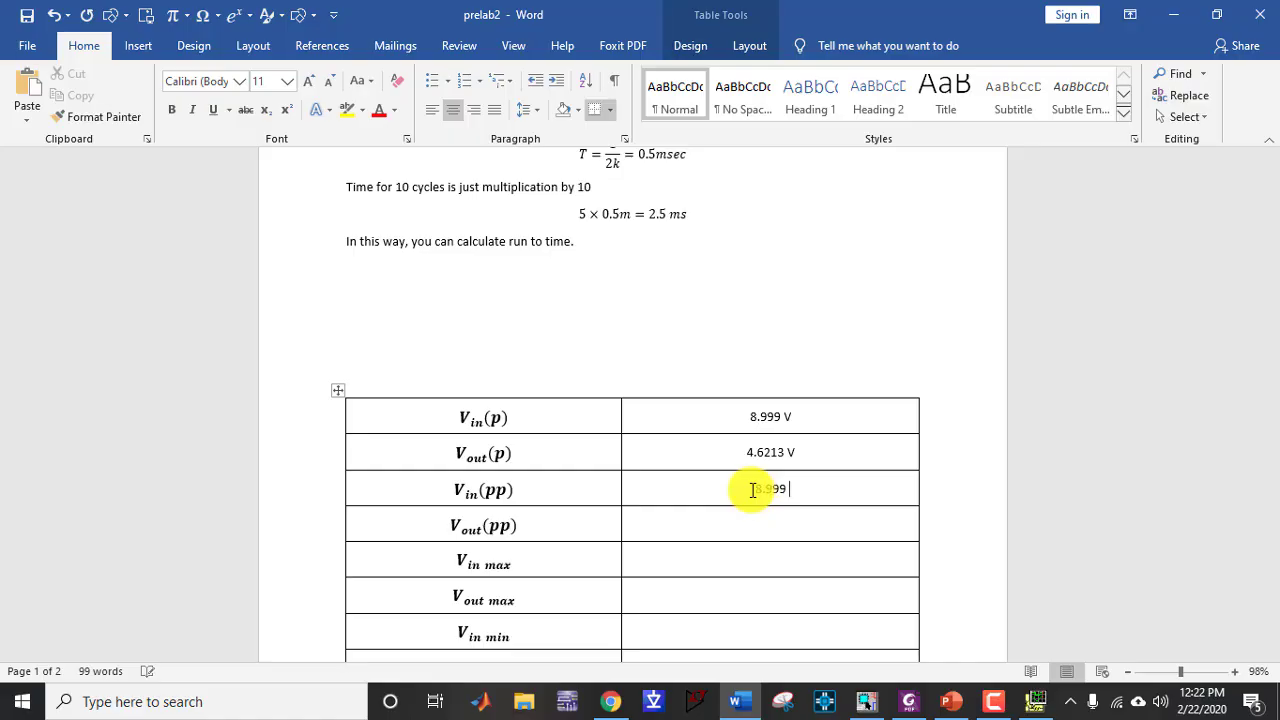
pyautogui.write(' -')
pyautogui.write(' (')
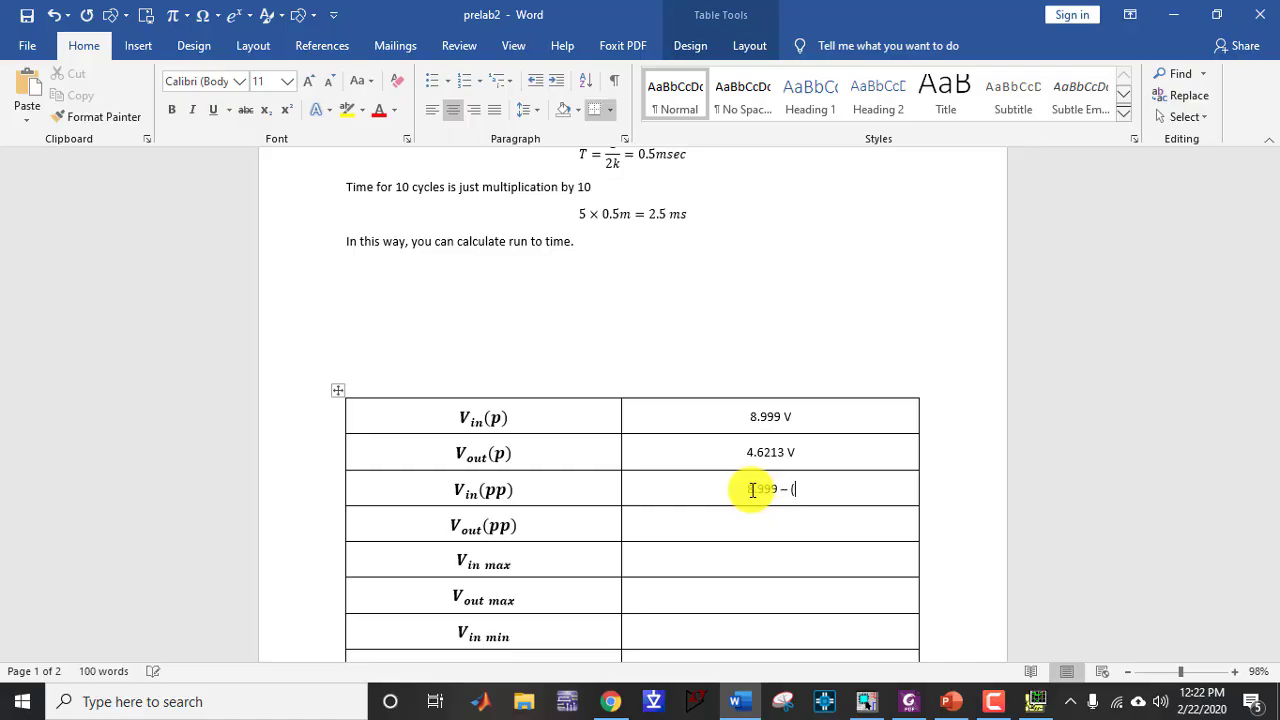
pyautogui.write('-')
pyautogui.write('9)')
pyautogui.write(' =')
pyautogui.write('19.')
pyautogui.press('BackSpace')
pyautogui.press('BackSpace')
pyautogui.write('7.999 V')
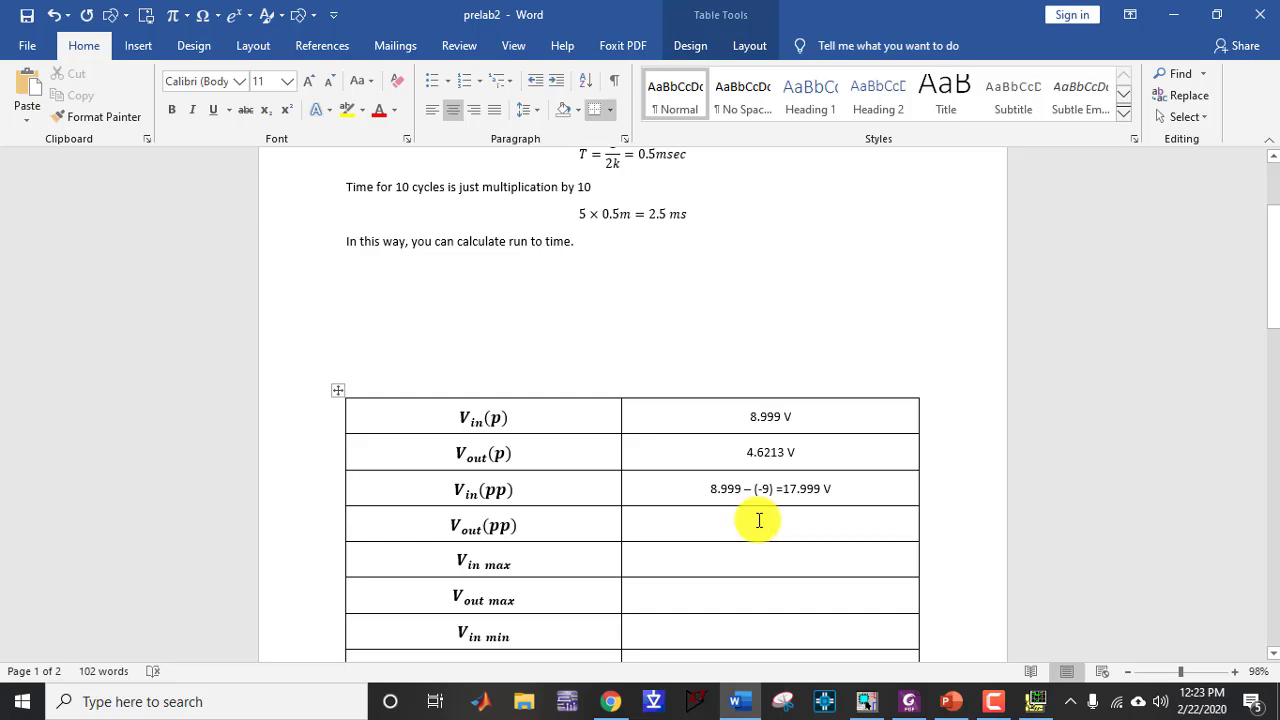
# Enter 4.6213 – 3.3253 = for Vout(pp) in the Word table, copying the peak from Vout(p) and reading the trough label in PSpice A/D
pyautogui.hotkey('alt', 'Tab')
pyautogui.hotkey('alt', 'Tab')
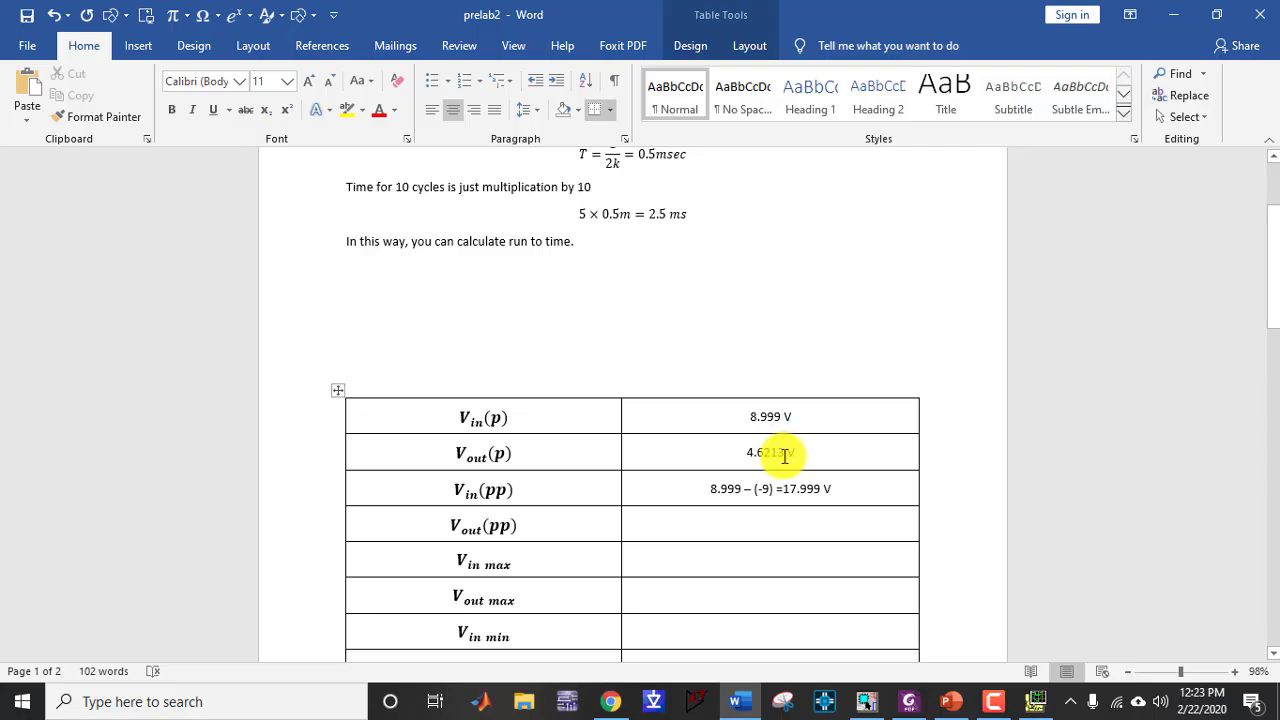
pyautogui.moveTo(785, 455); pyautogui.dragTo(746, 452)
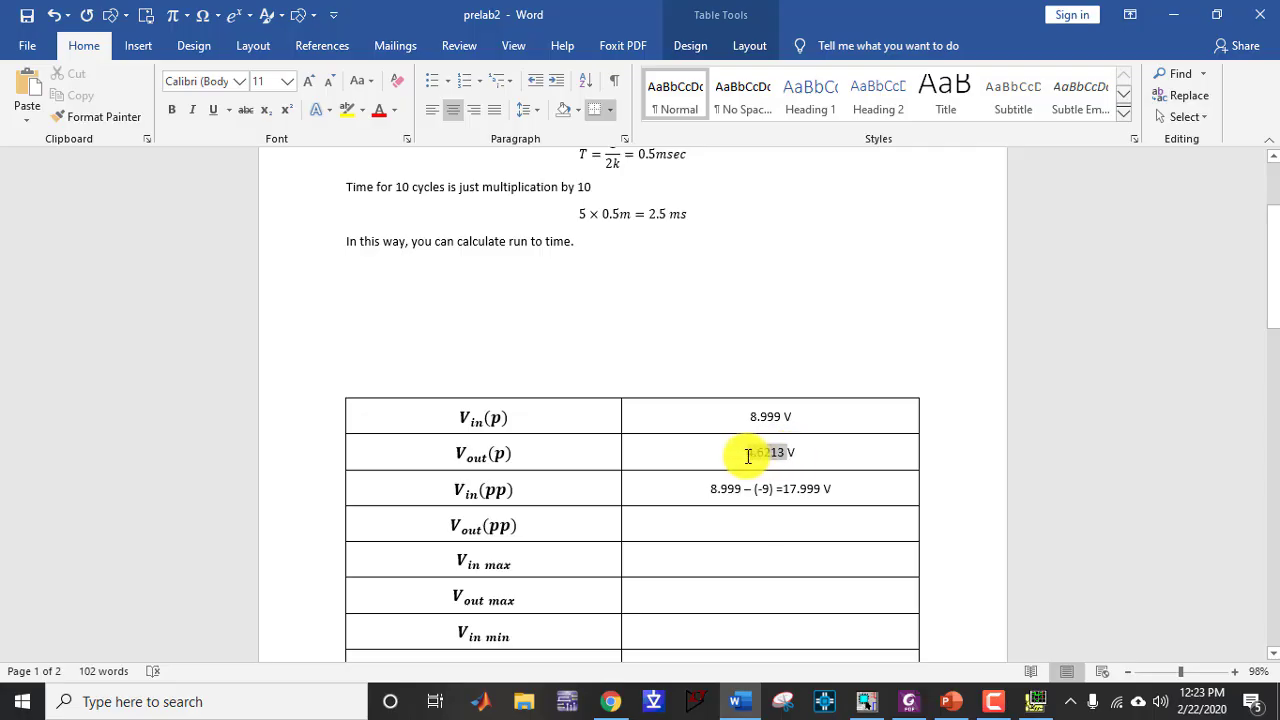
pyautogui.hotkey('ctrl', 'c')
pyautogui.click(768, 534)
pyautogui.hotkey('ctrl', 'v')
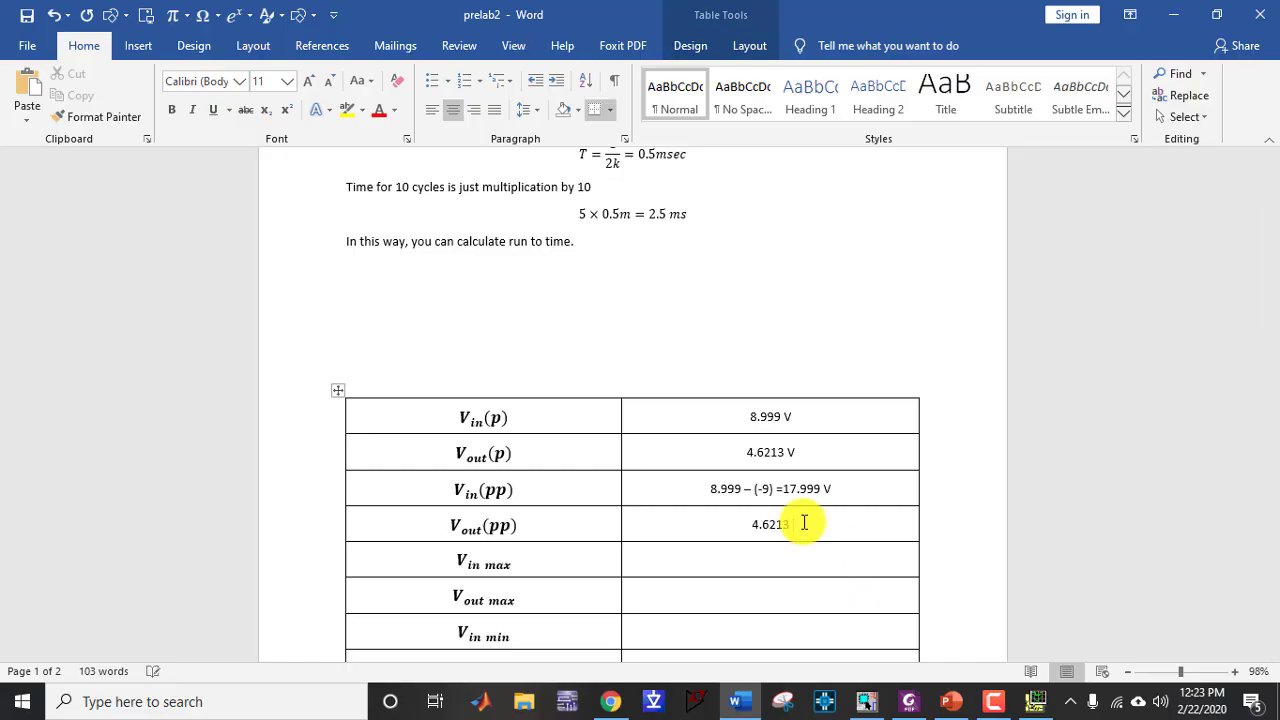
pyautogui.write('-')
pyautogui.hotkey('alt', 'Tab')
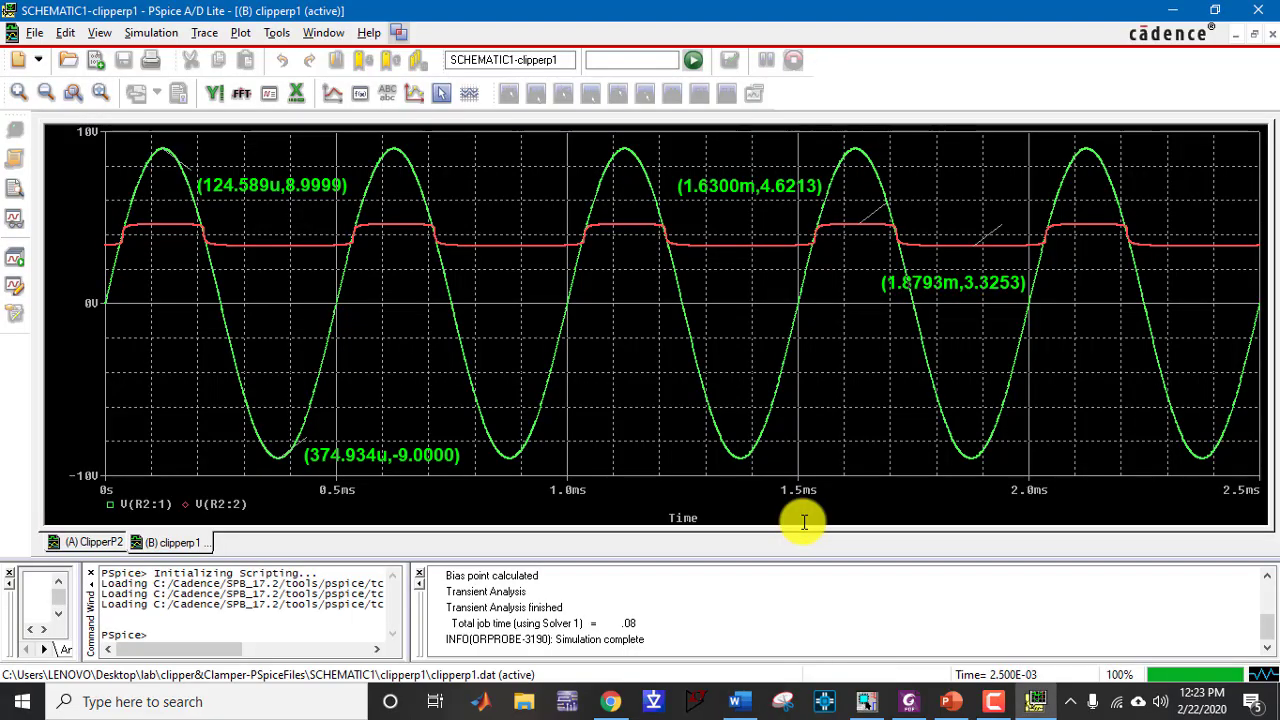
pyautogui.hotkey('alt', 'Tab')
pyautogui.write('3.3')
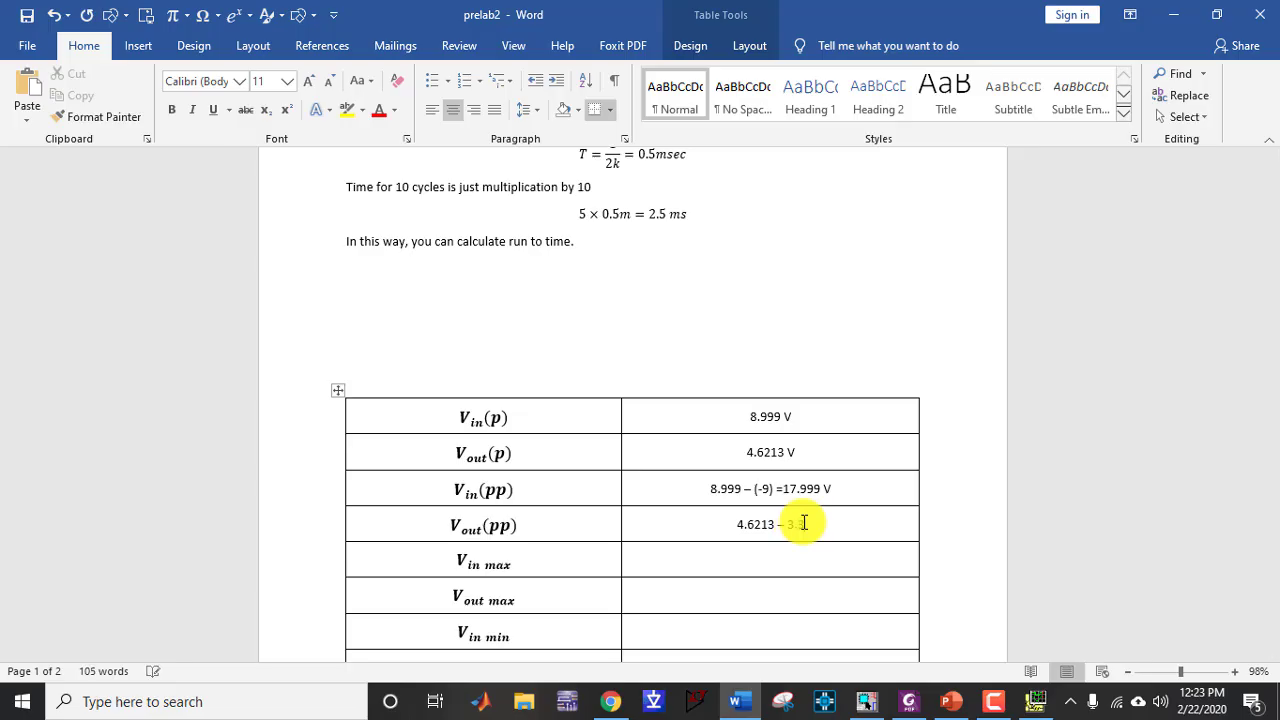
pyautogui.hotkey('alt', 'Tab')
pyautogui.hotkey('alt', 'Tab')
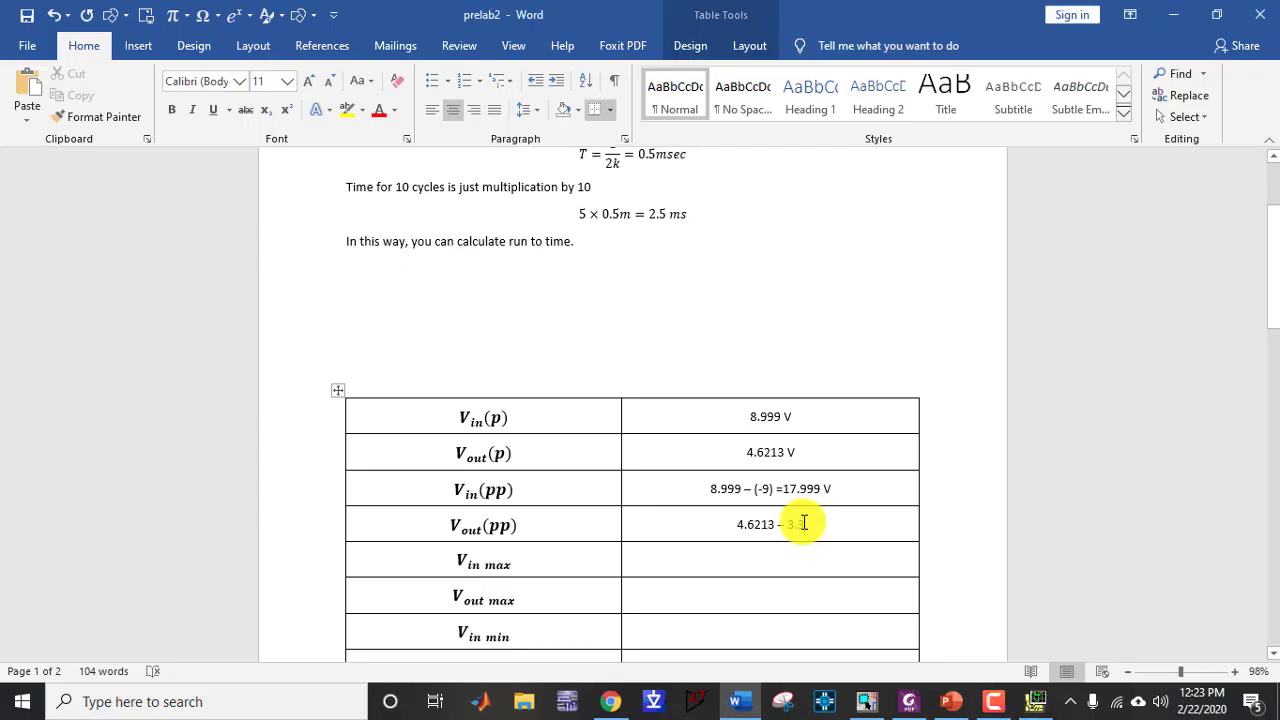
pyautogui.write('213')
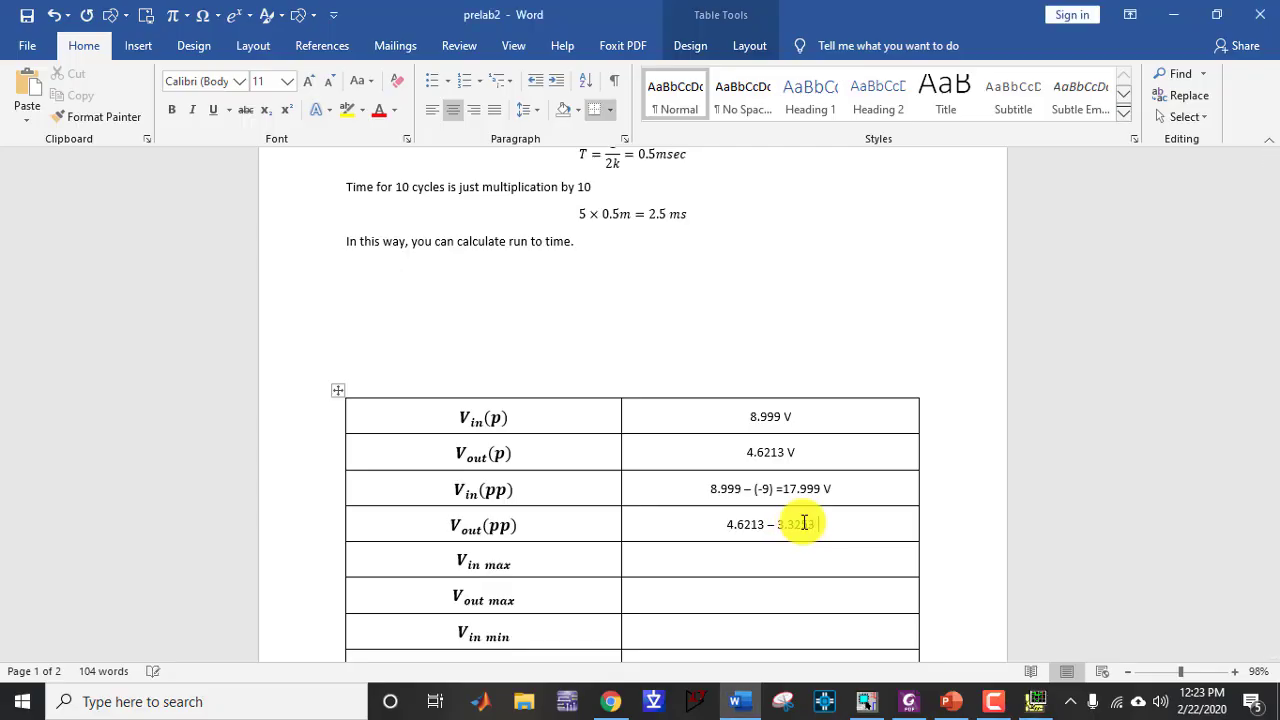
pyautogui.write(' =')
# Enter 8.9 V as Vin max and 4.62 V as Vout max in the Word table
pyautogui.click(806, 563)
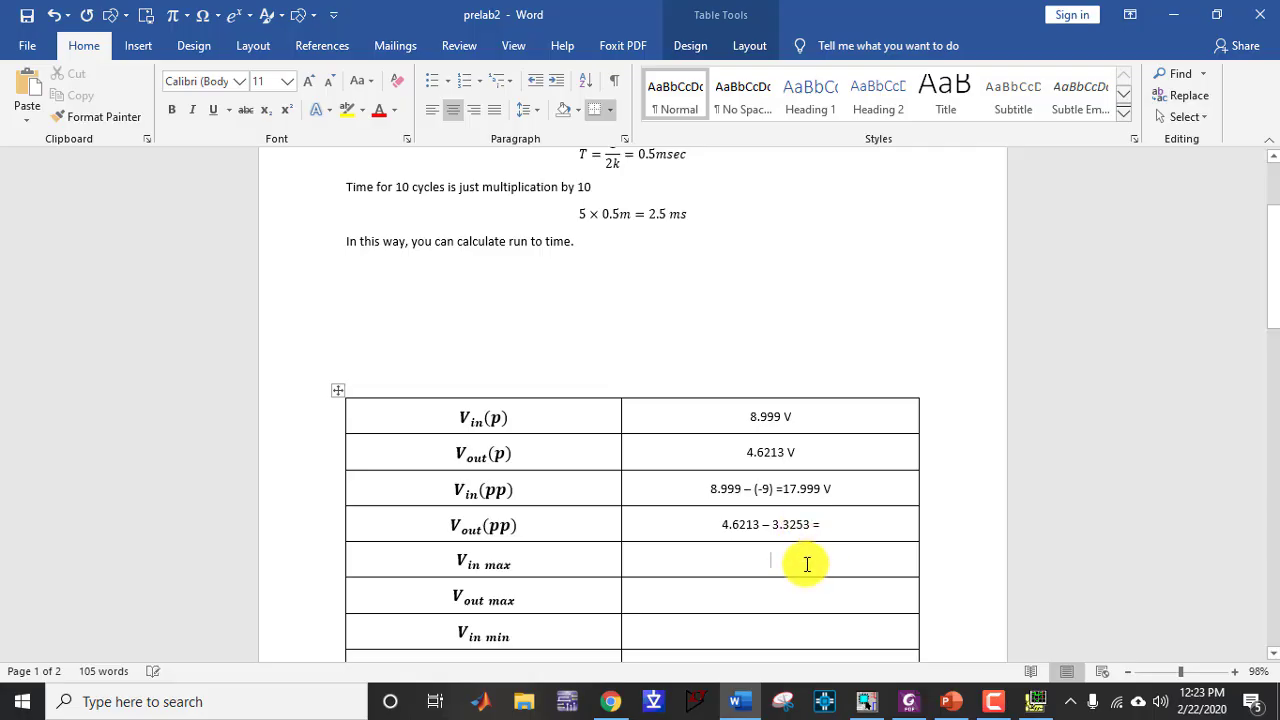
pyautogui.hotkey('alt', 'Tab')
pyautogui.hotkey('alt', 'Tab')
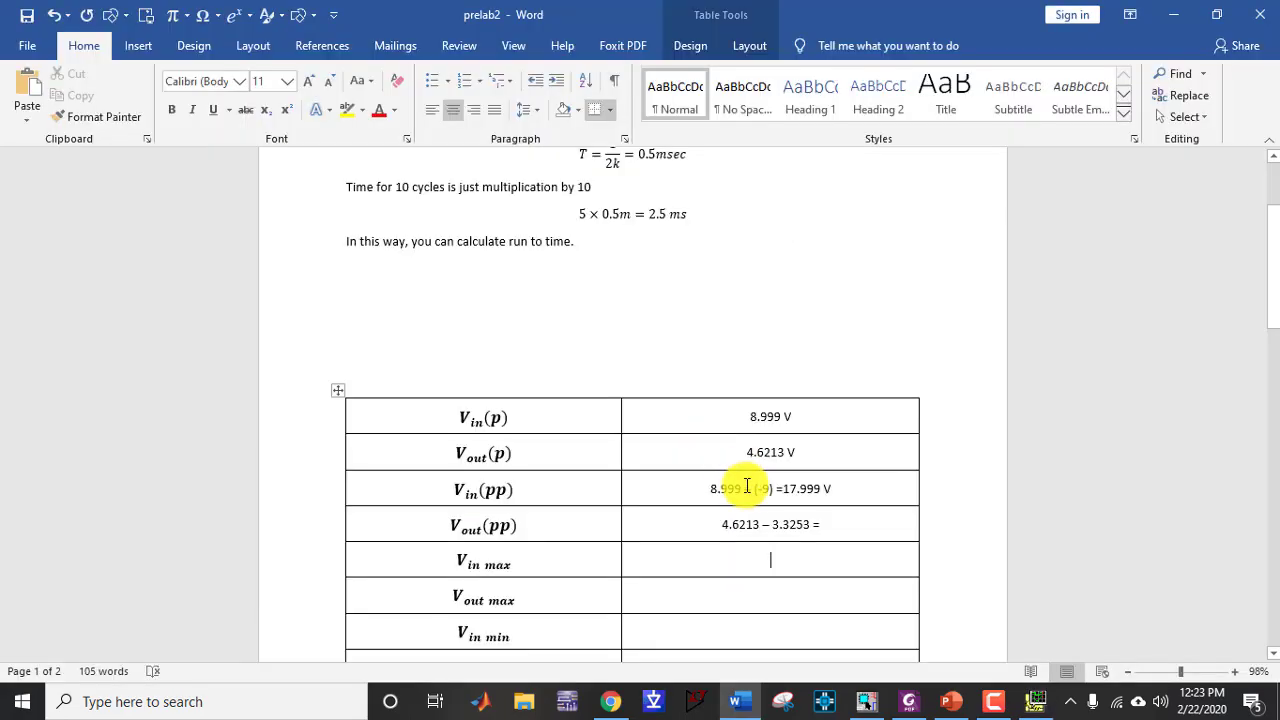
pyautogui.write('8.9 V')
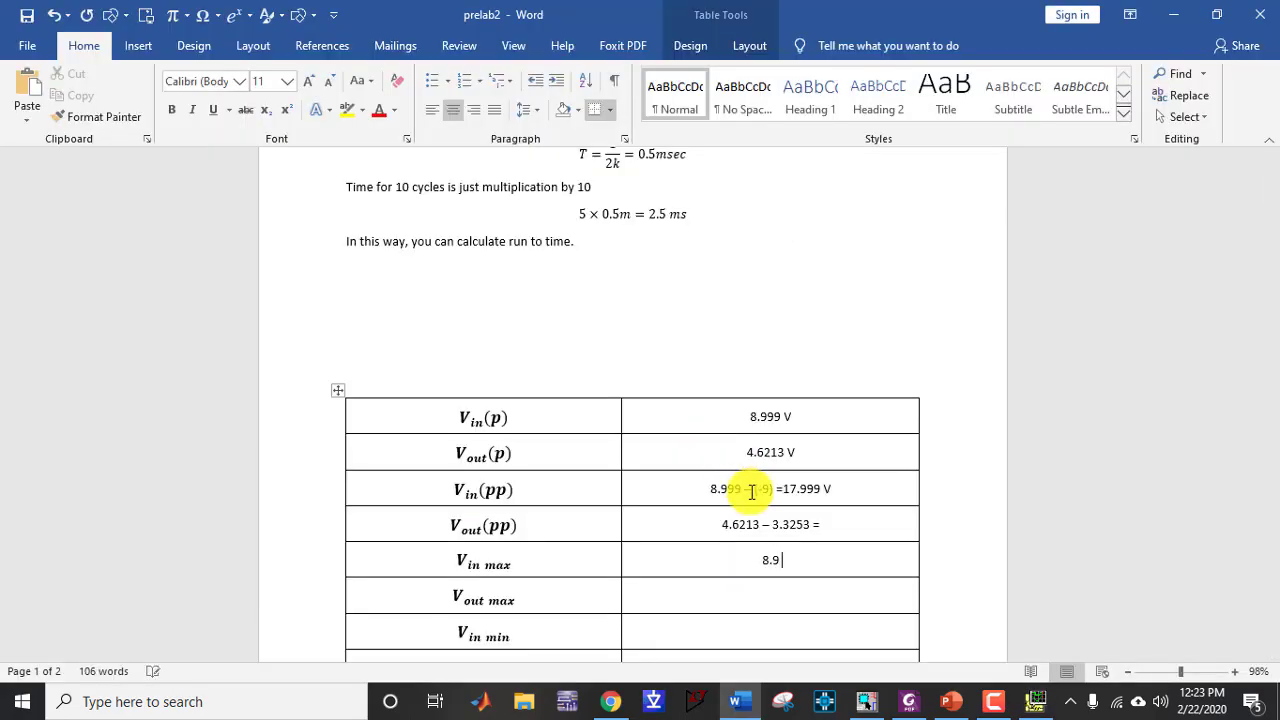
pyautogui.click(750, 597)
pyautogui.write('4.6')
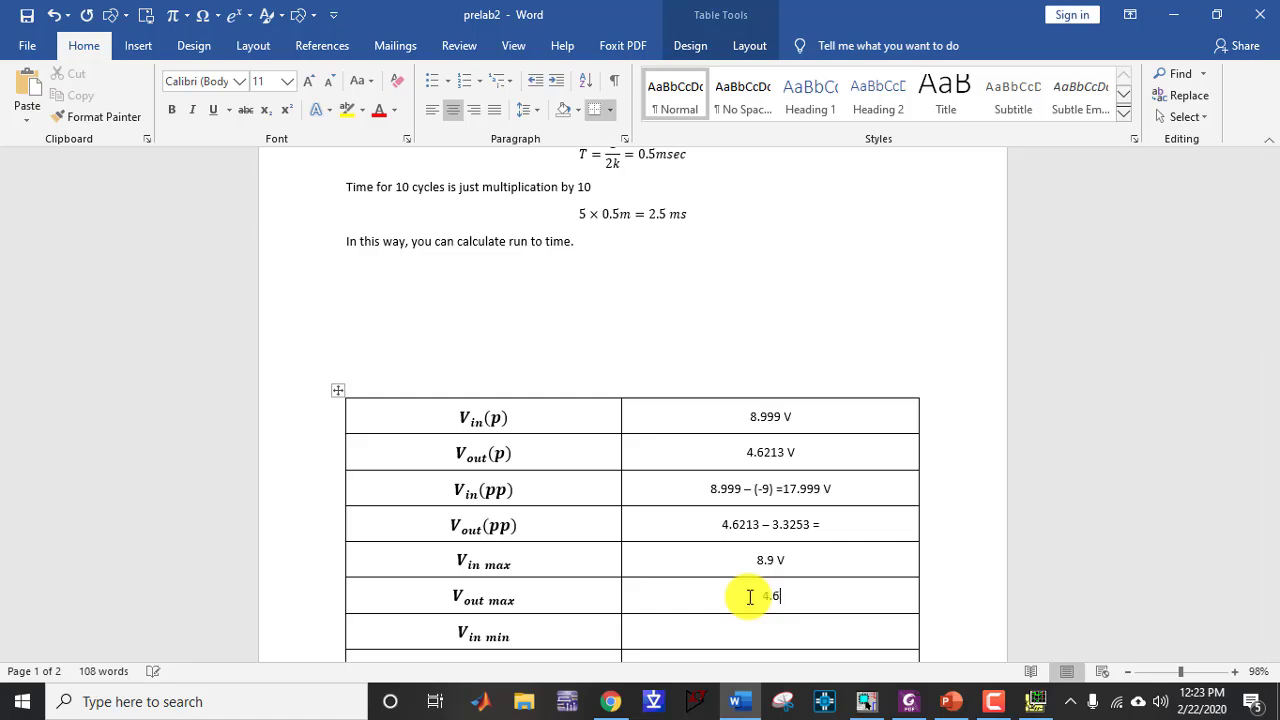
pyautogui.write('2 V')
# Check the input trace's trough label in PSpice A/D and enter -9 V as Vin min in the Word table
pyautogui.hotkey('alt', 'Tab')
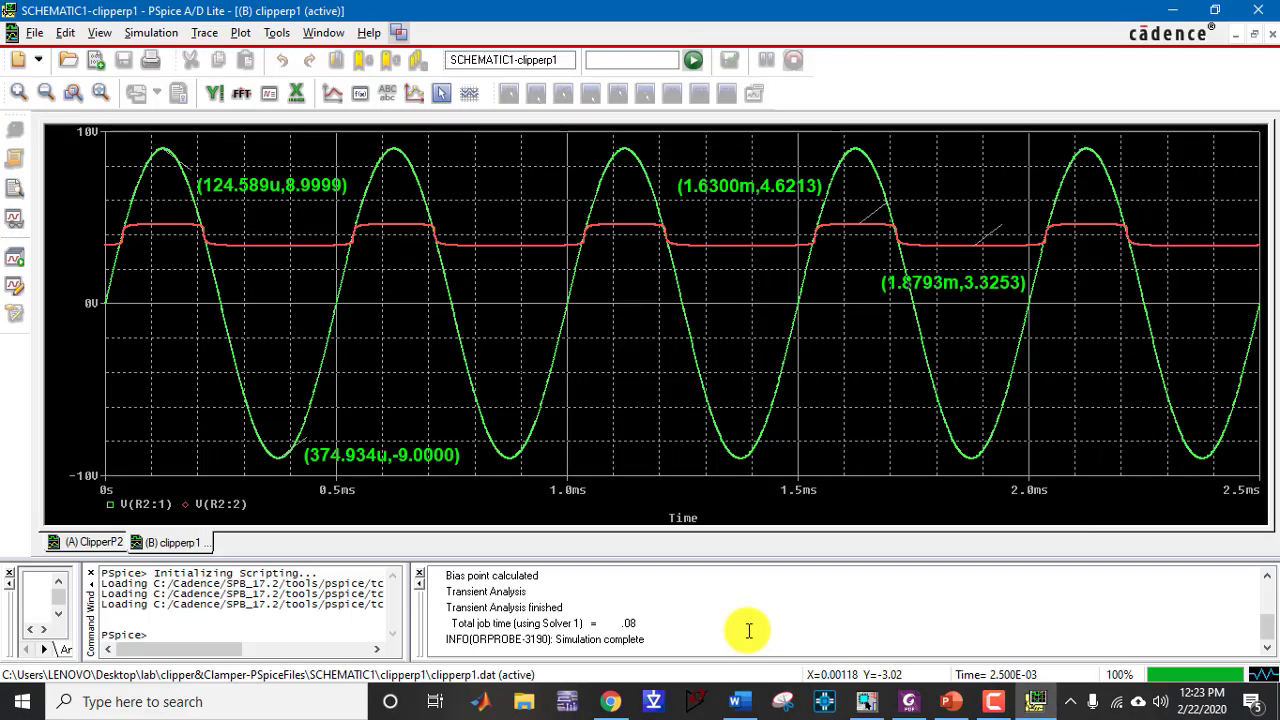
pyautogui.hotkey('alt', 'Tab')
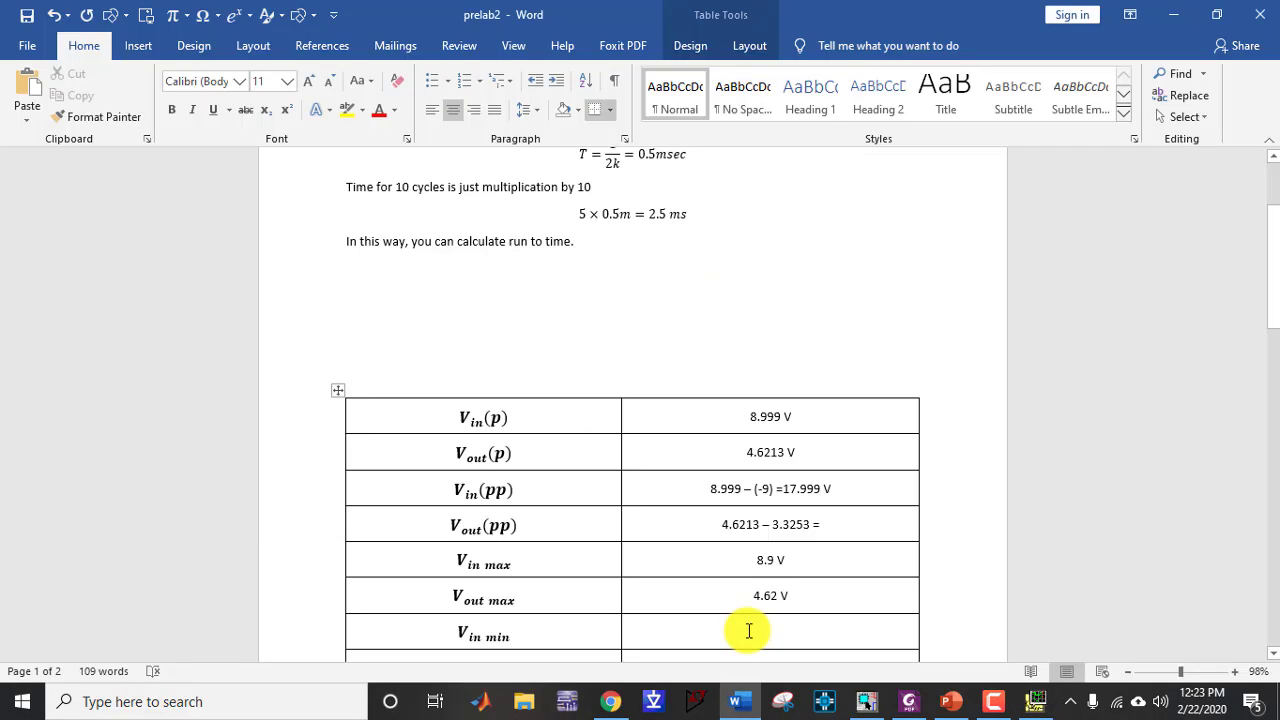
pyautogui.click(749, 631)
pyautogui.write('-9 V')
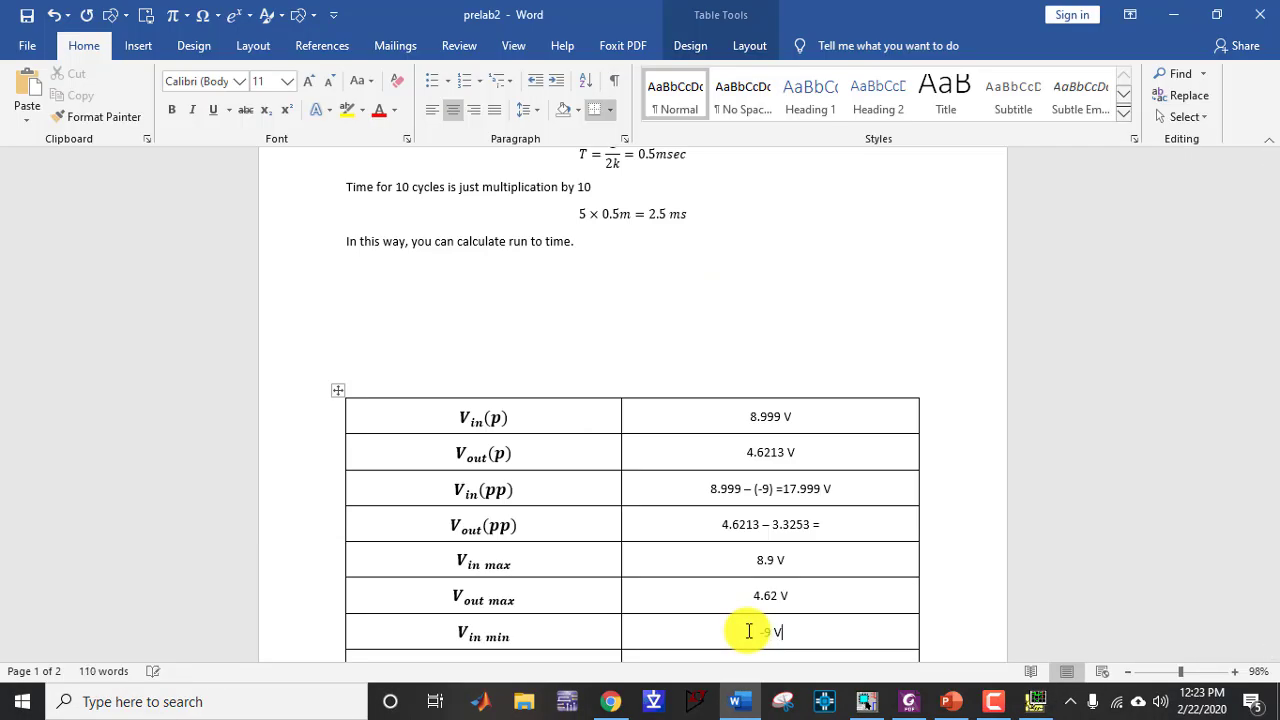
# Read the output trough label in PSpice A/D, enter 3.32 V as Vout min in the Word table, and return to the PSpice A/D waveforms
pyautogui.scroll(-2, 755, 620)
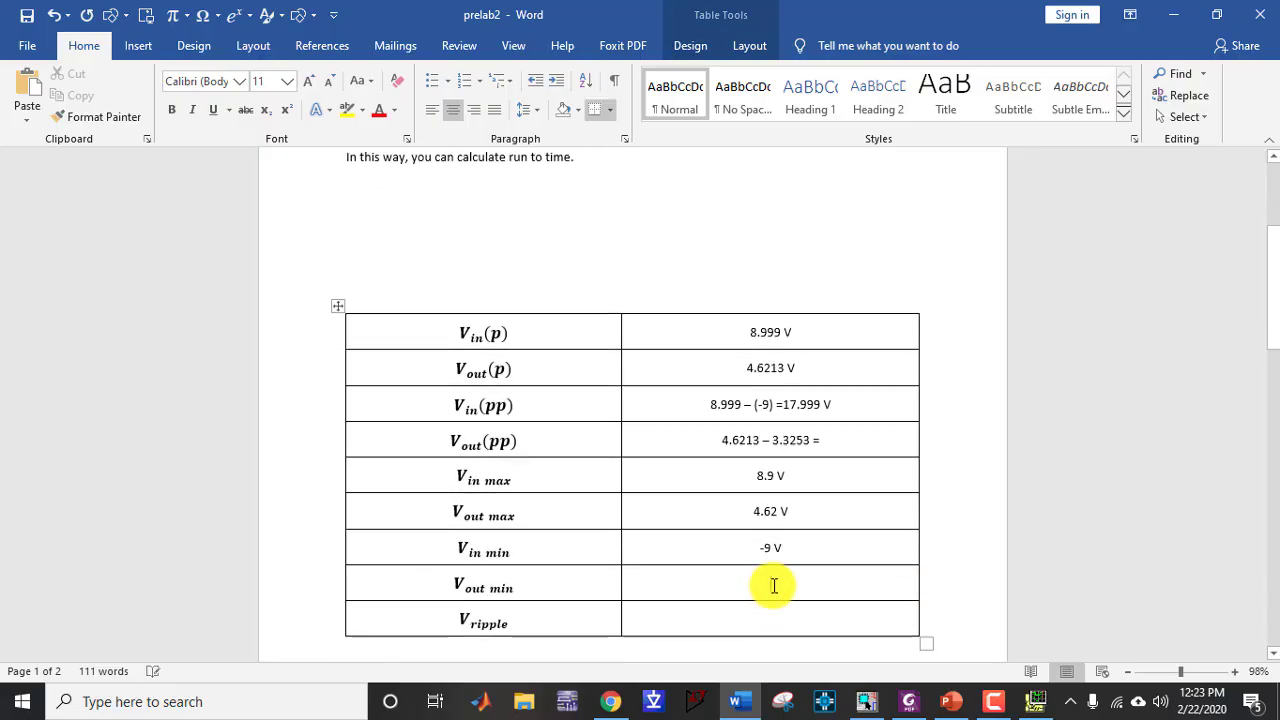
pyautogui.hotkey('alt', 'Tab')
pyautogui.hotkey('alt', 'Tab')
pyautogui.hotkey('alt', 'Tab')
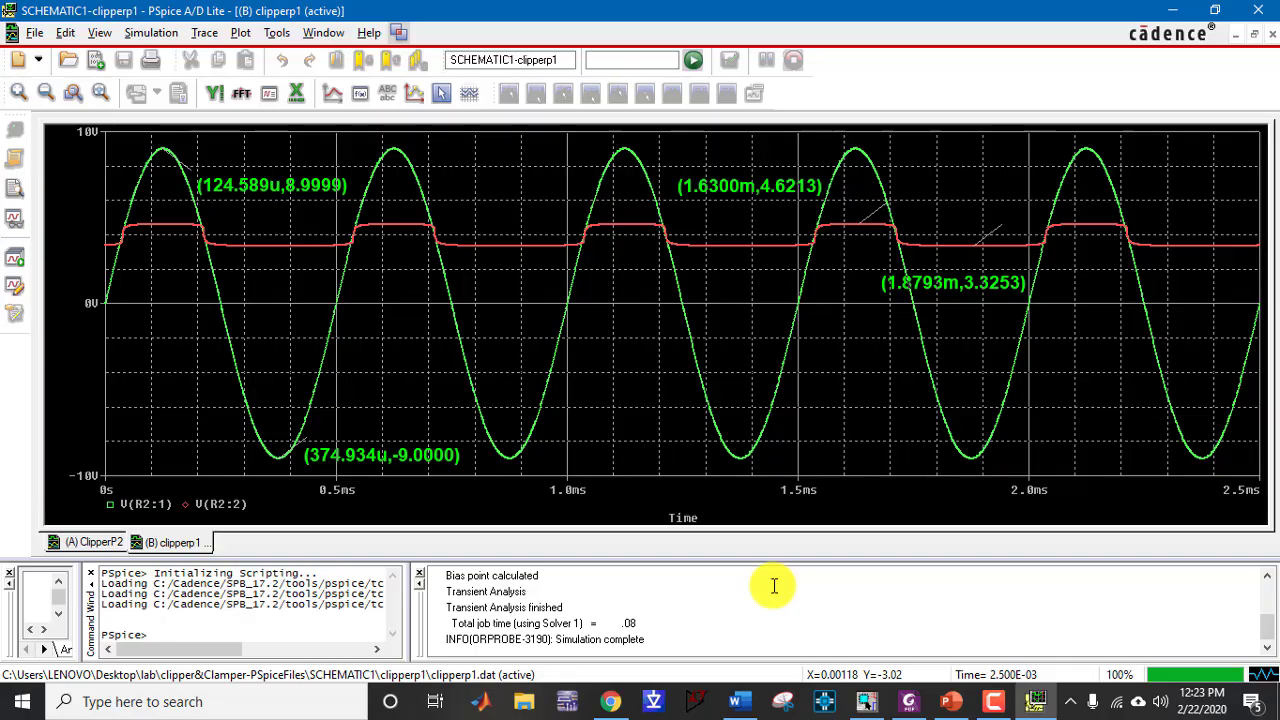
pyautogui.hotkey('alt', 'Tab')
pyautogui.write('3.32')
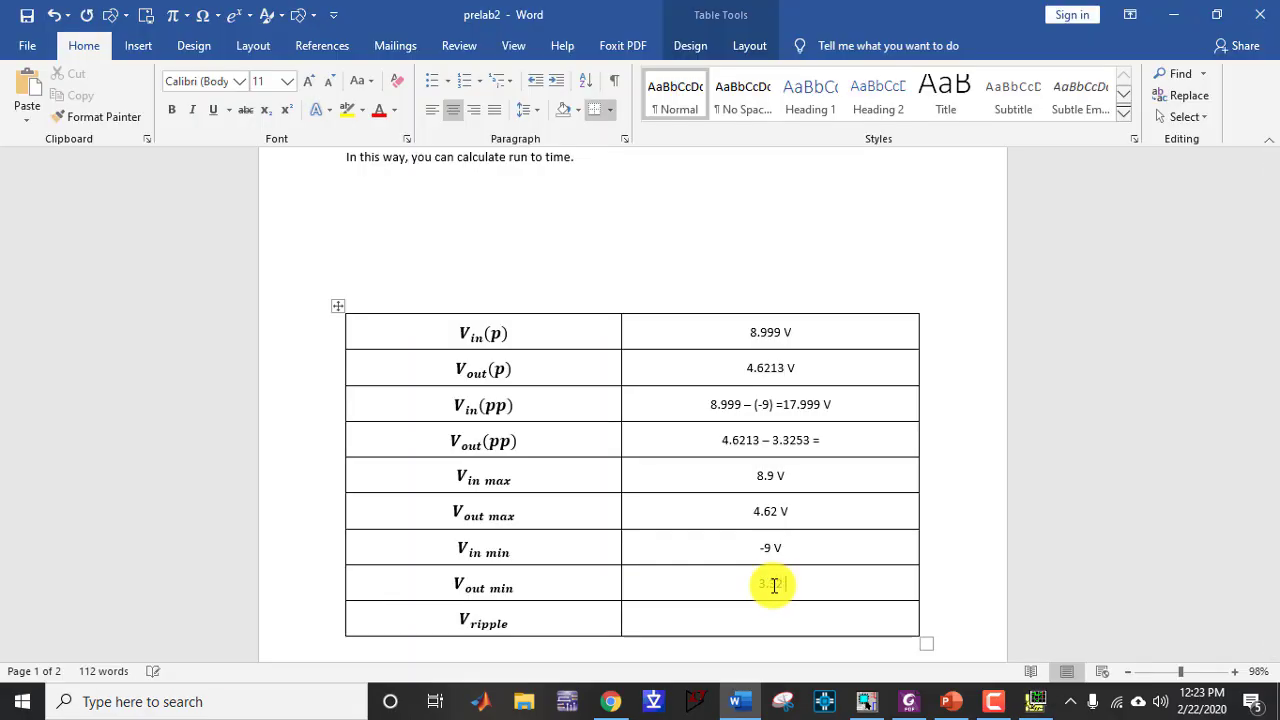
pyautogui.write(' V')
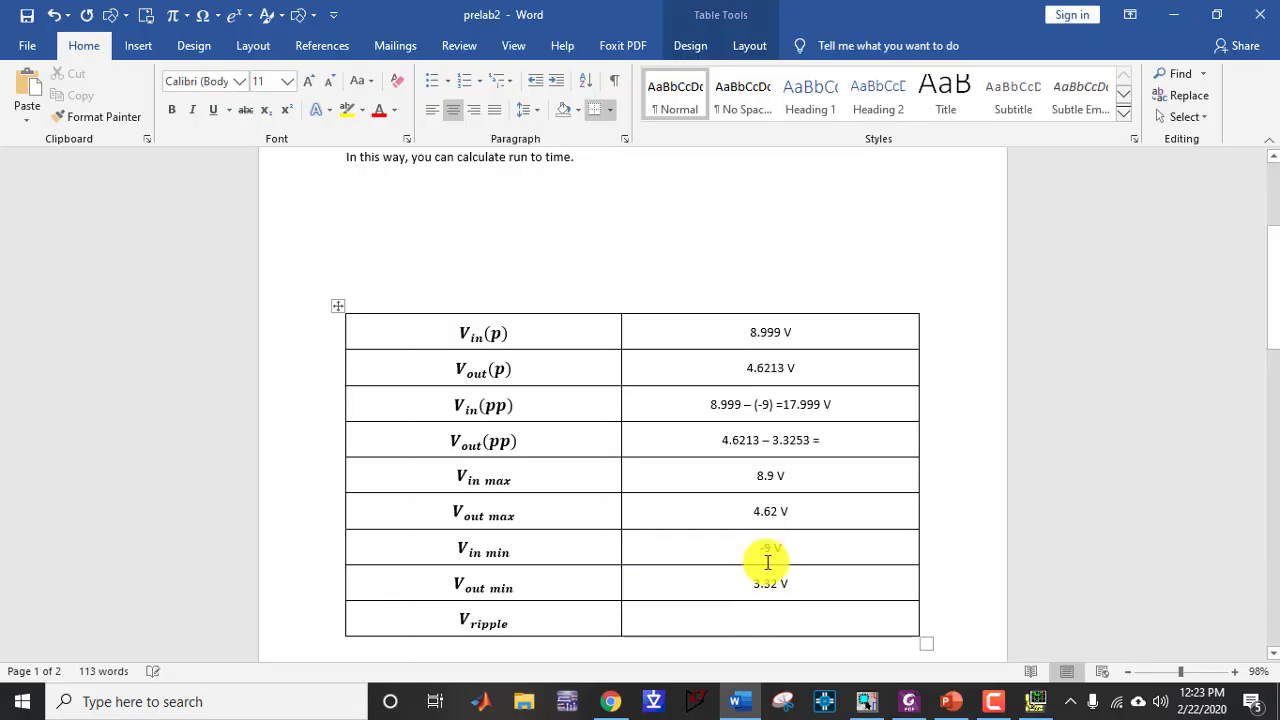
pyautogui.press('Down')
pyautogui.click(1036, 701)
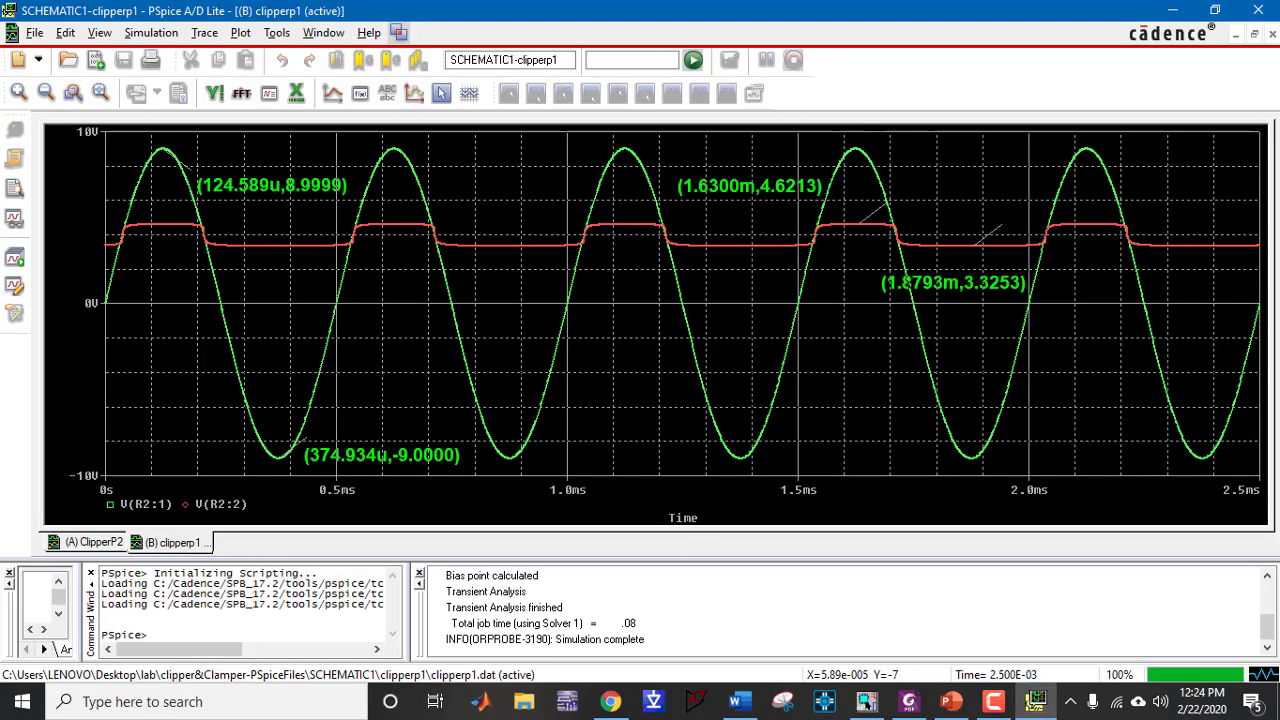